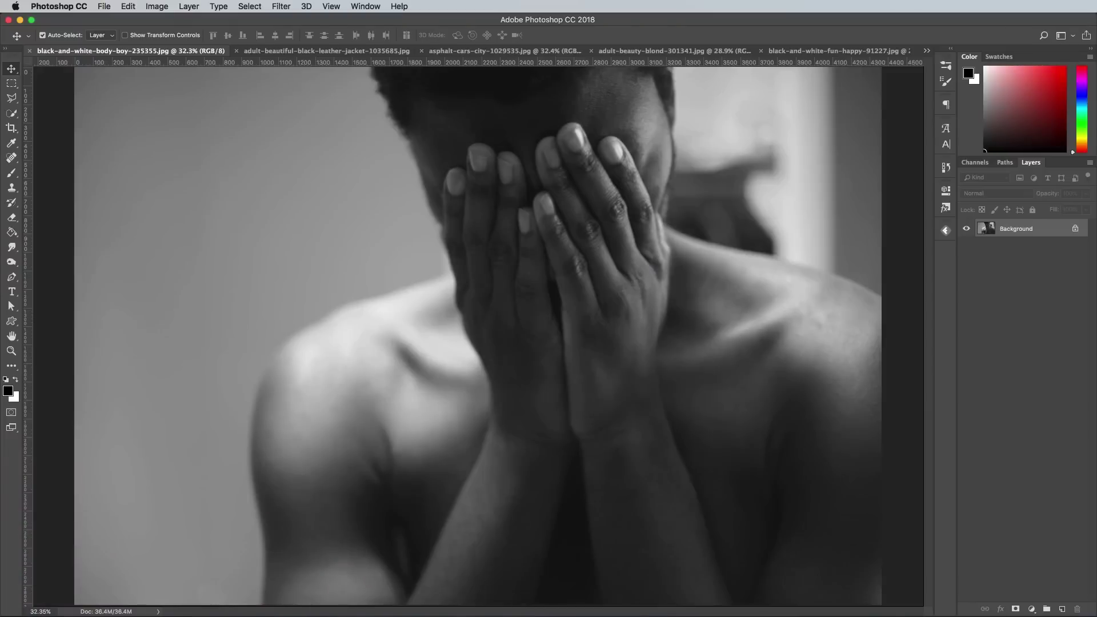
Add 10% uniform monochromatic noise to the face-covering photo and inspect it at 100%.
click(289, 7)
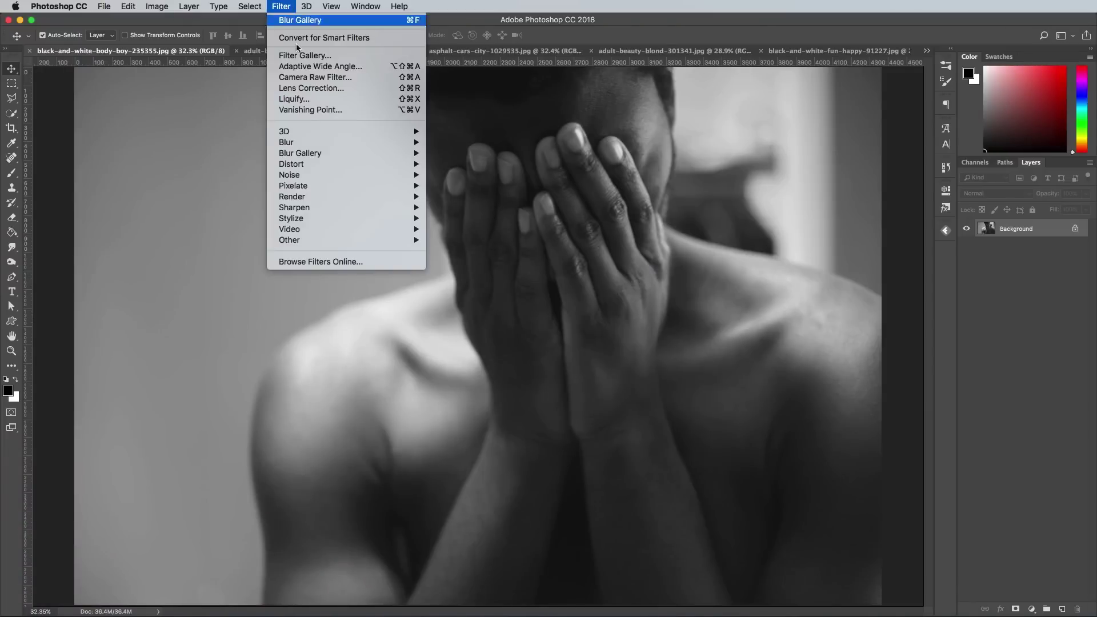
mouse_move(321, 176)
click(460, 174)
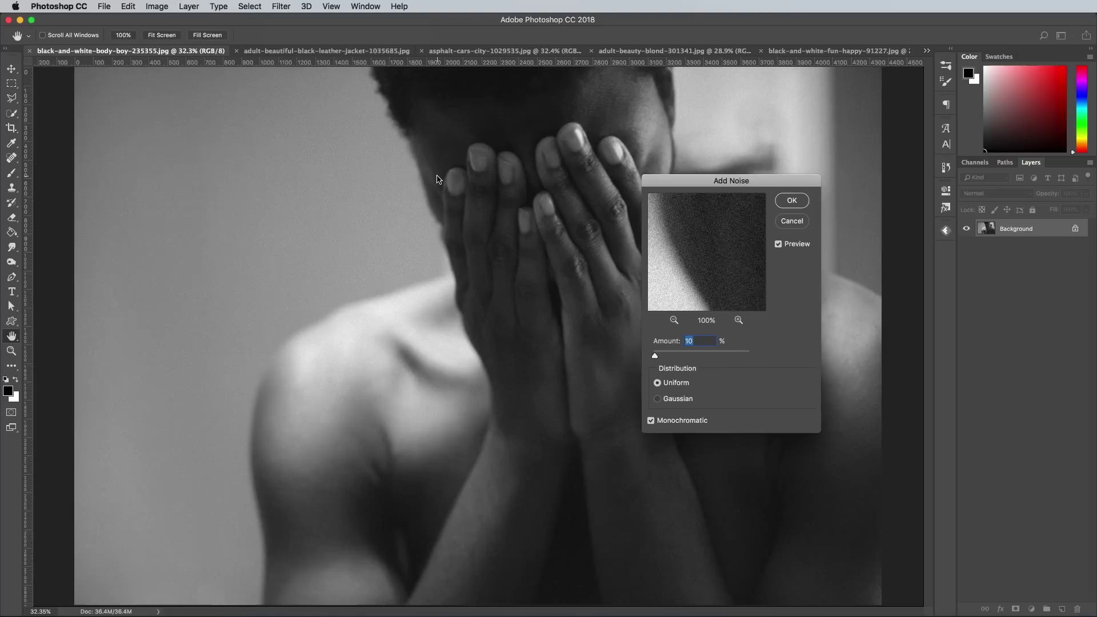
click(795, 204)
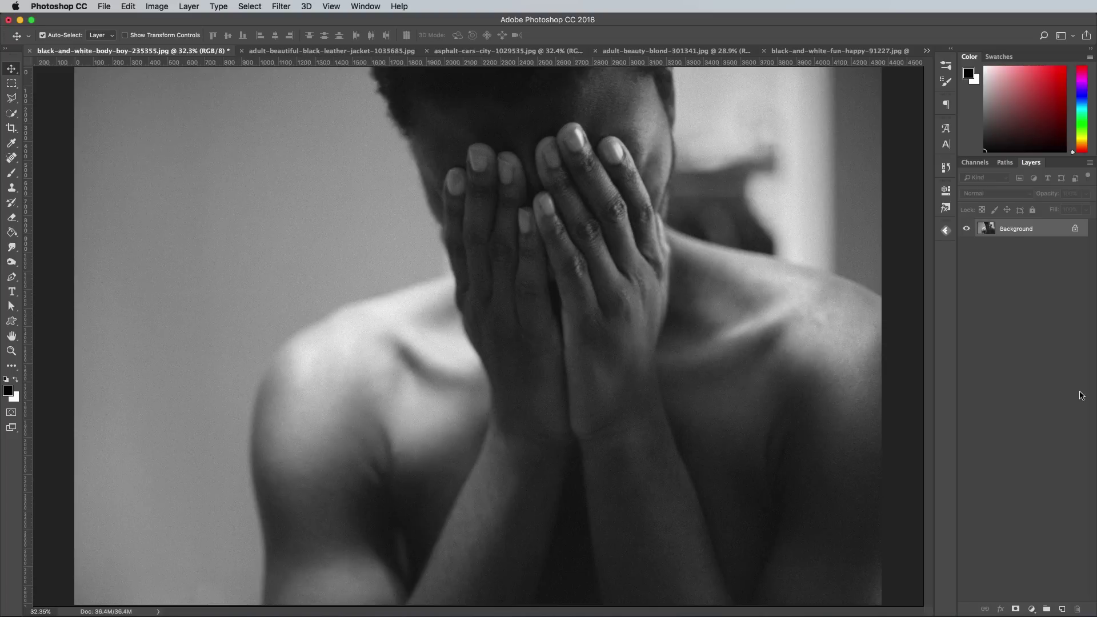
key(super+1)
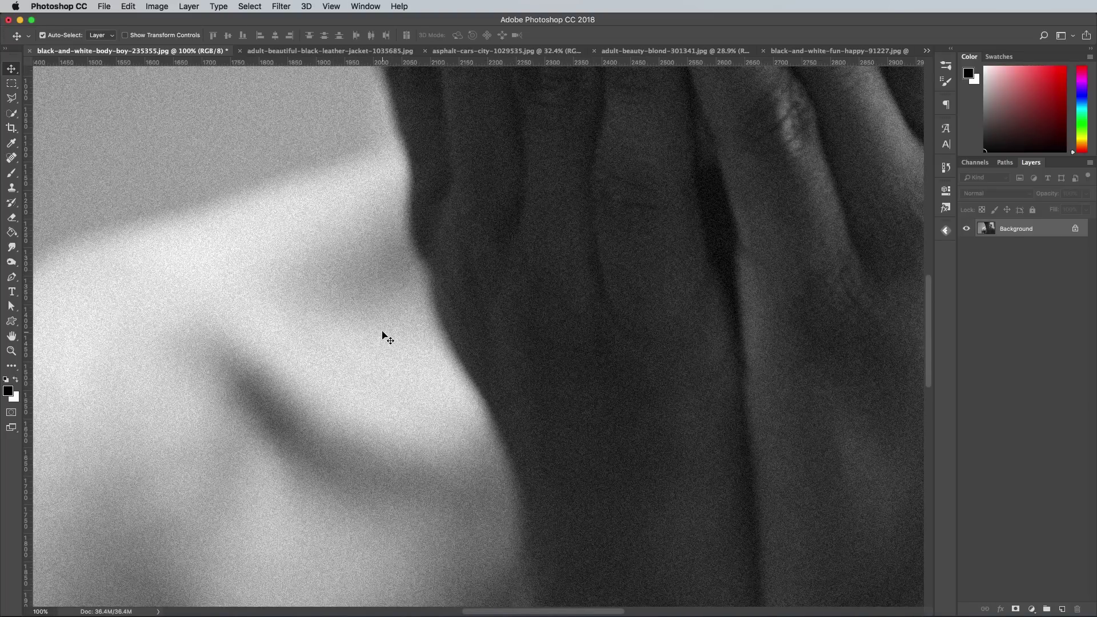
drag(316, 255, 282, 416)
key(super+r)
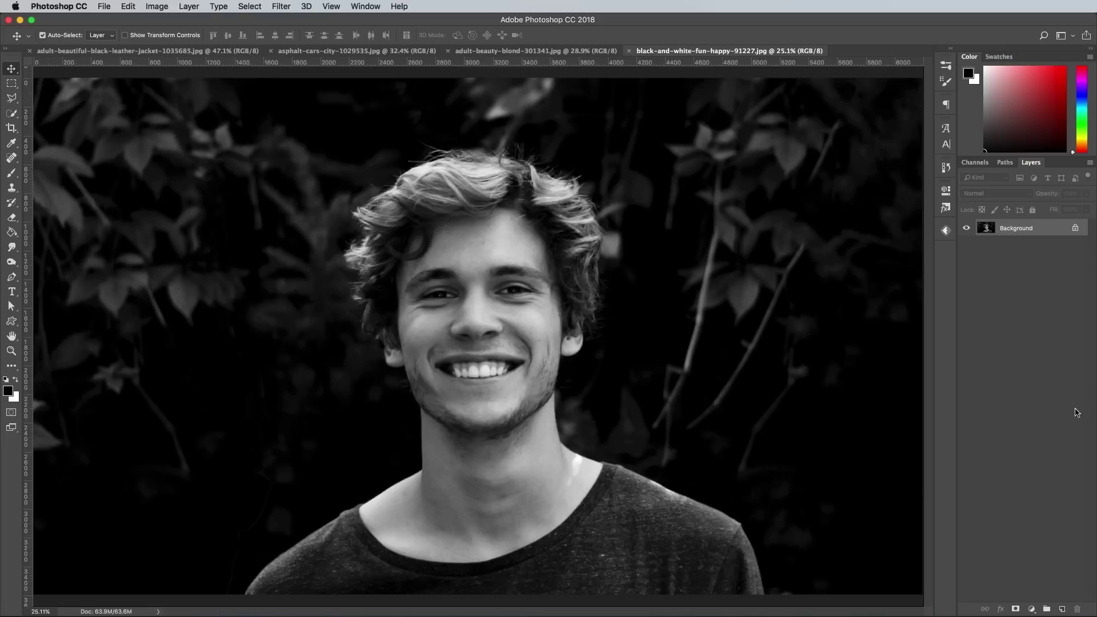
Add a new layer above the smiling portrait and fill it with 50% Gray.
click(1064, 610)
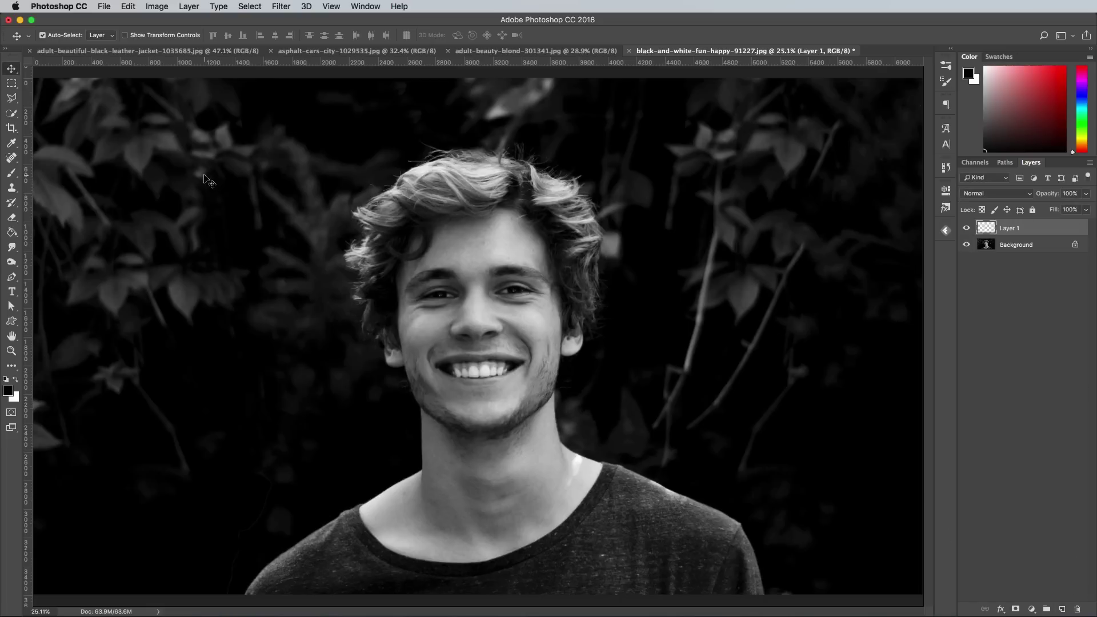
click(128, 7)
click(159, 187)
click(410, 259)
click(412, 260)
click(491, 263)
Set the gray layer to Overlay blend mode and convert it to a Smart Object.
key(v)
click(997, 193)
click(992, 302)
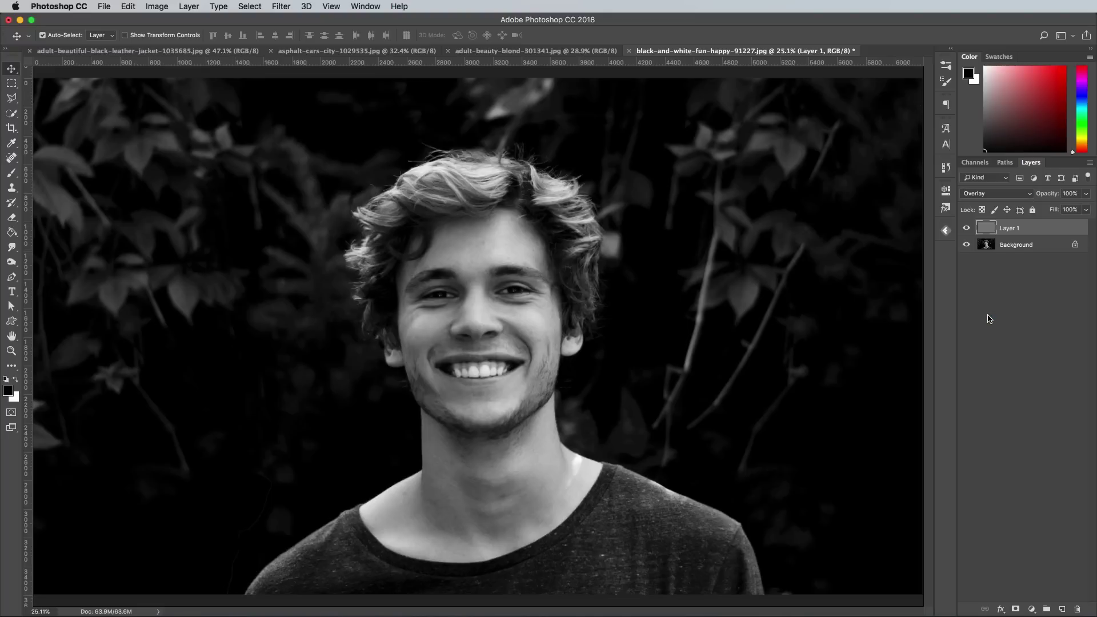
right_click(1033, 228)
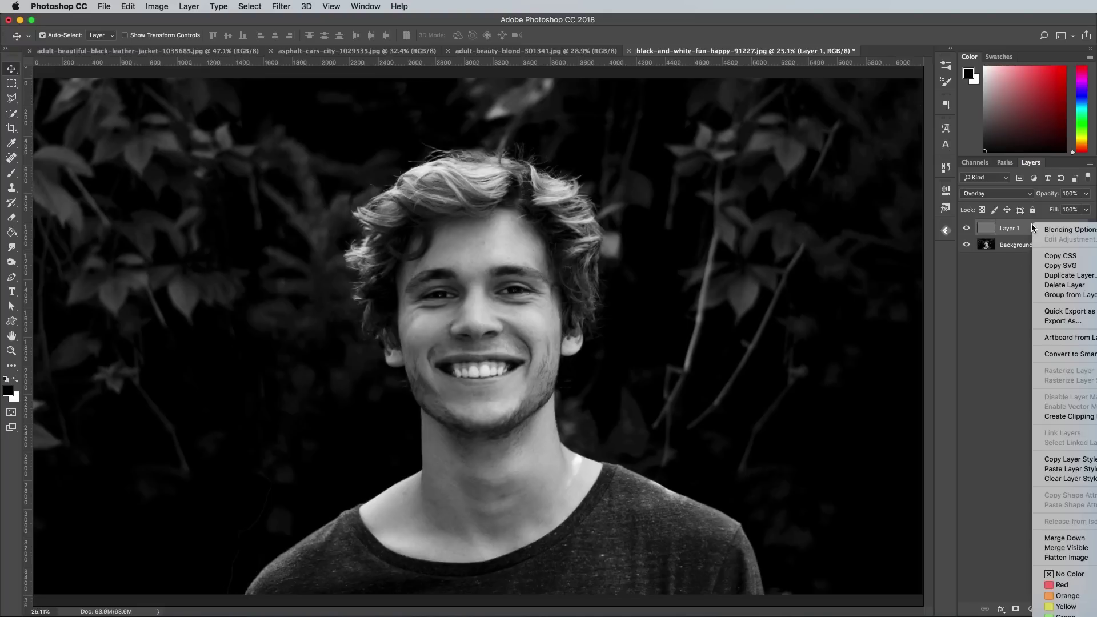
click(1075, 353)
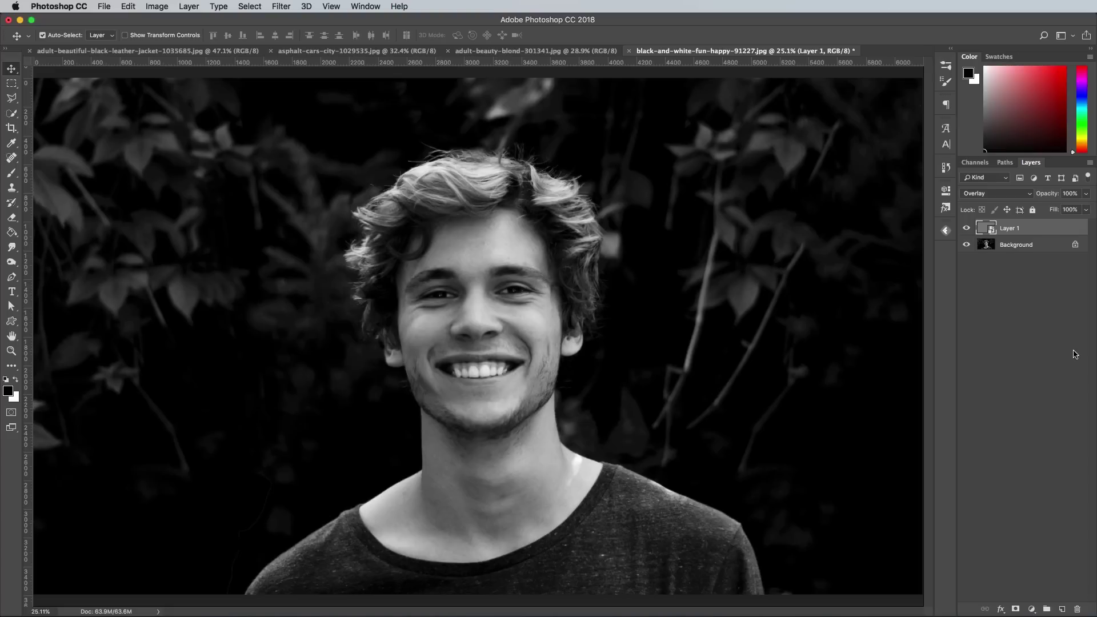
Add 30% noise to the gray overlay layer and check it at 100%.
click(286, 7)
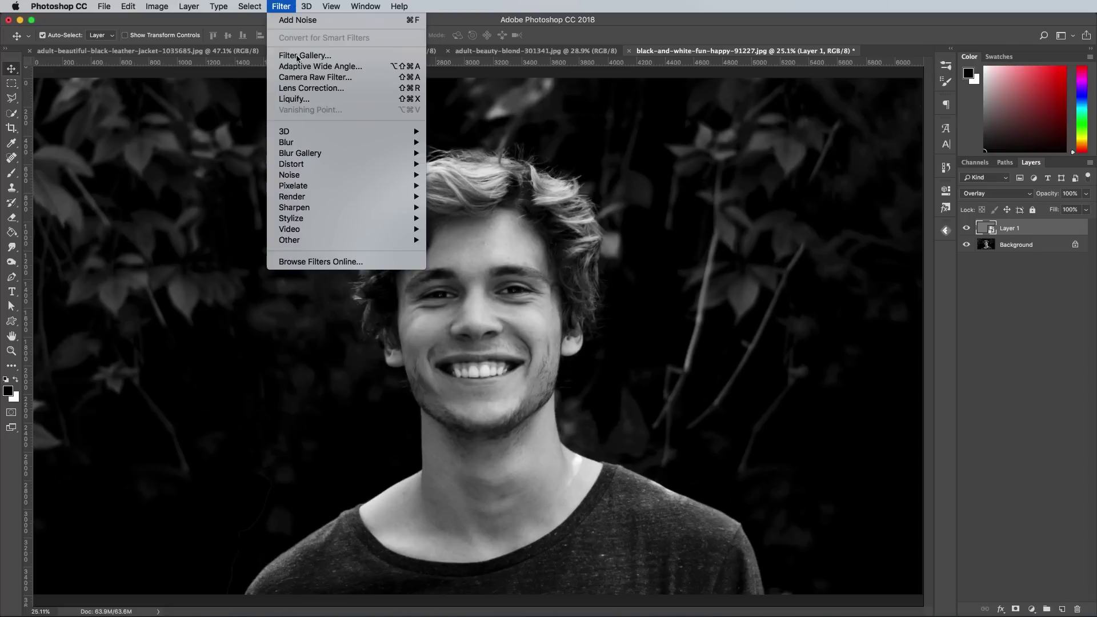
mouse_move(404, 174)
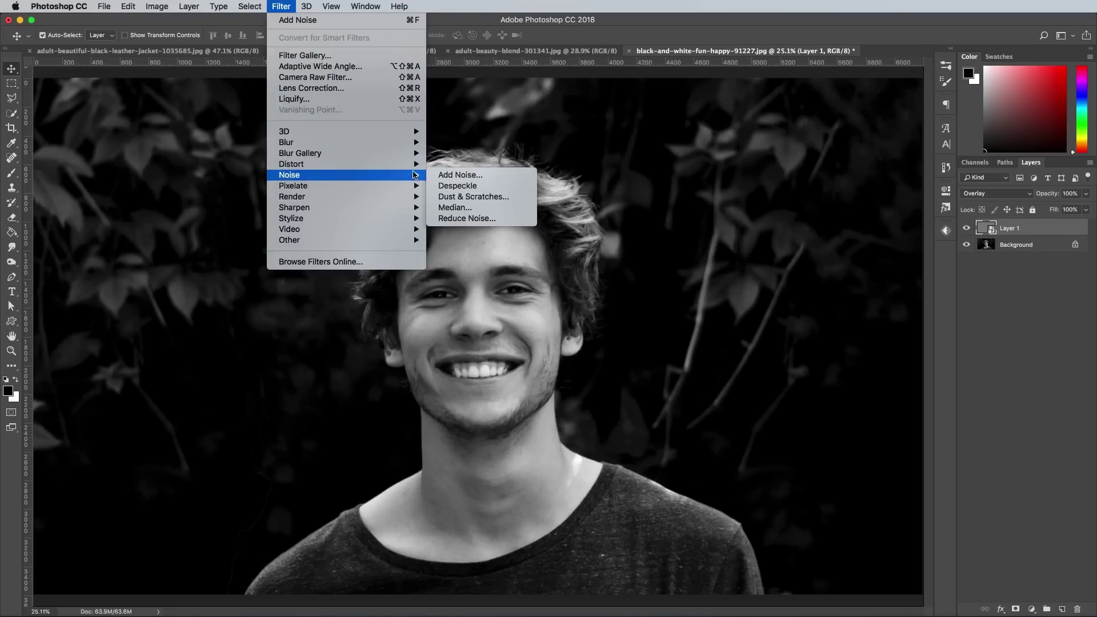
click(458, 175)
text(30)
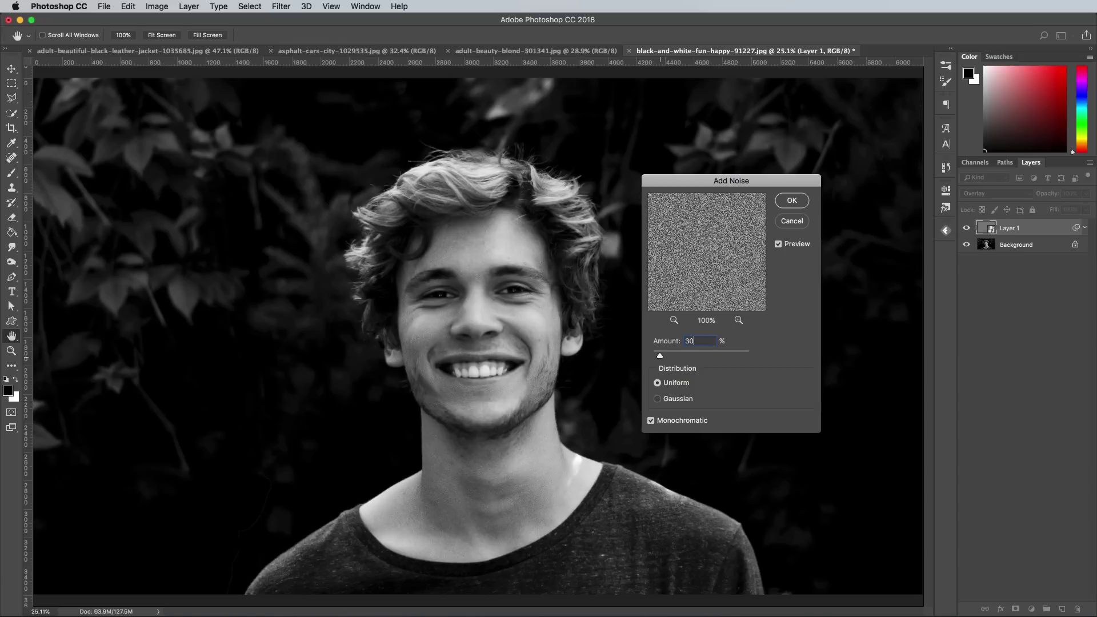
click(792, 202)
key(super+1)
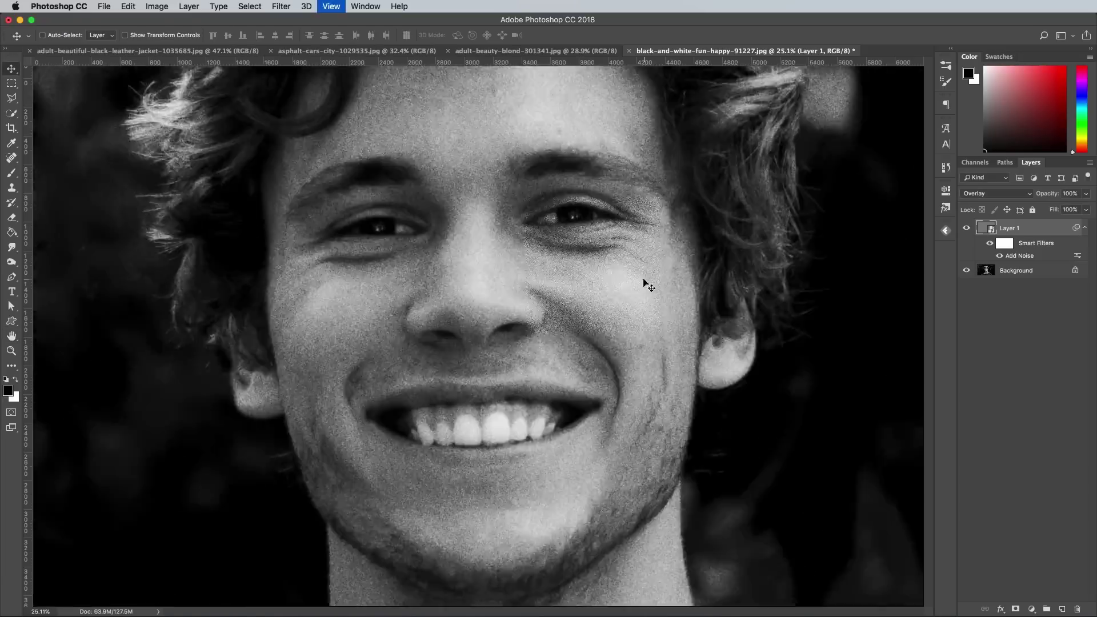
key(super+minus)
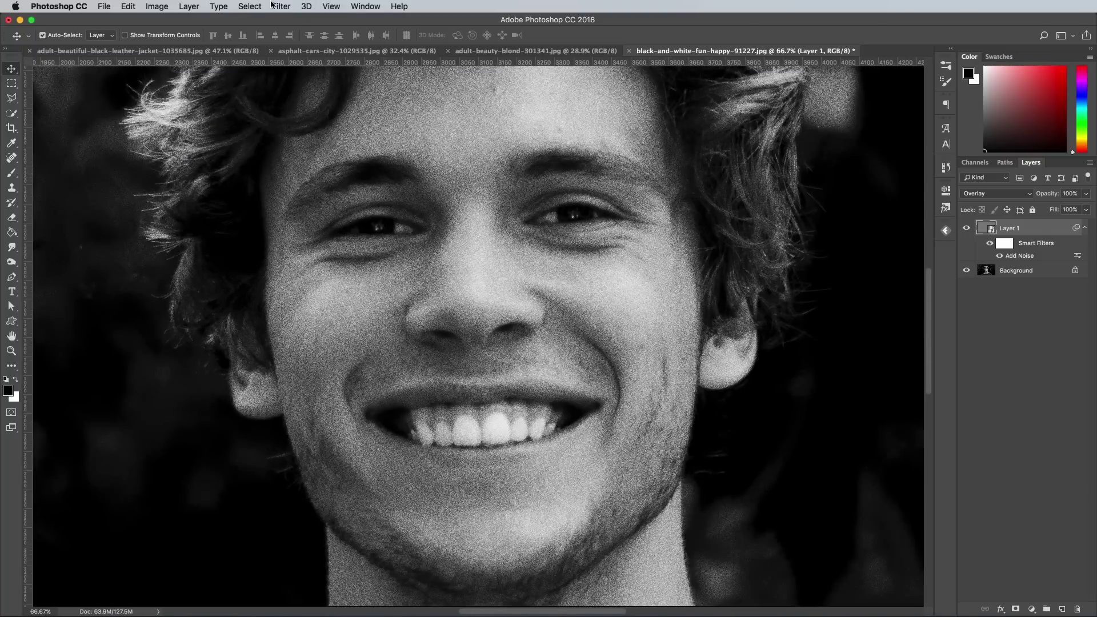
Soften the noise with a 0.8-pixel Gaussian Blur.
click(280, 6)
mouse_move(380, 143)
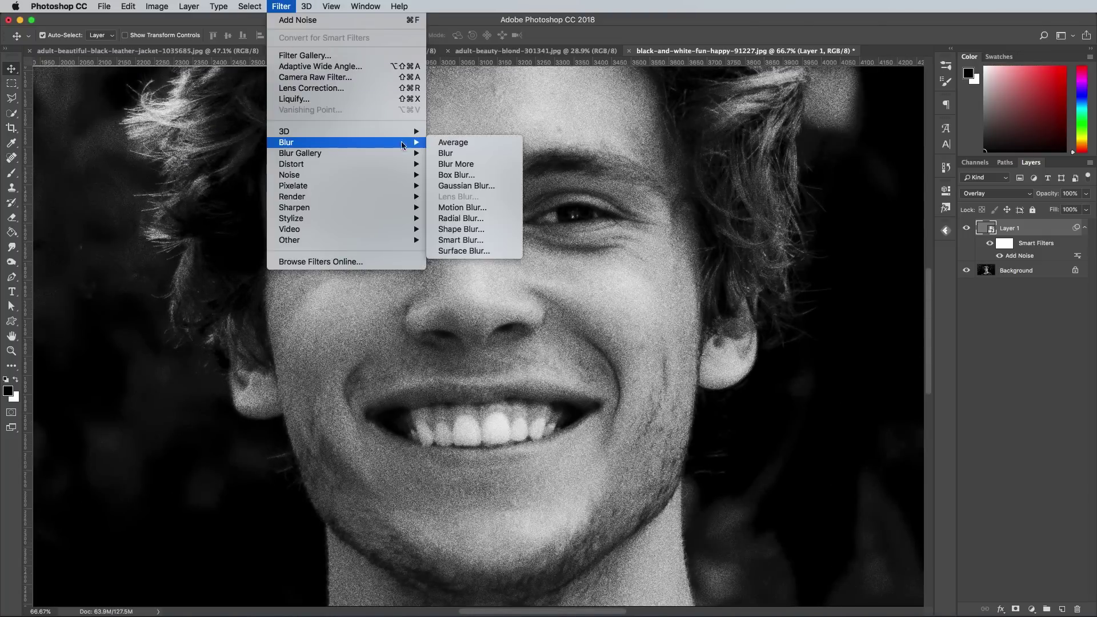
click(467, 186)
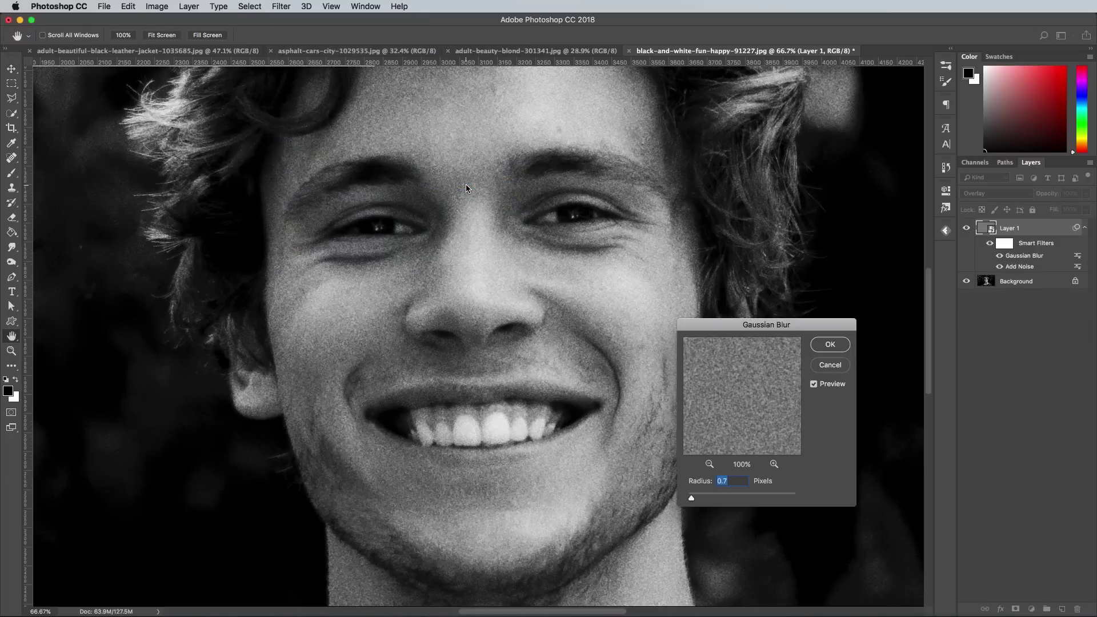
key(Up)
key(Return)
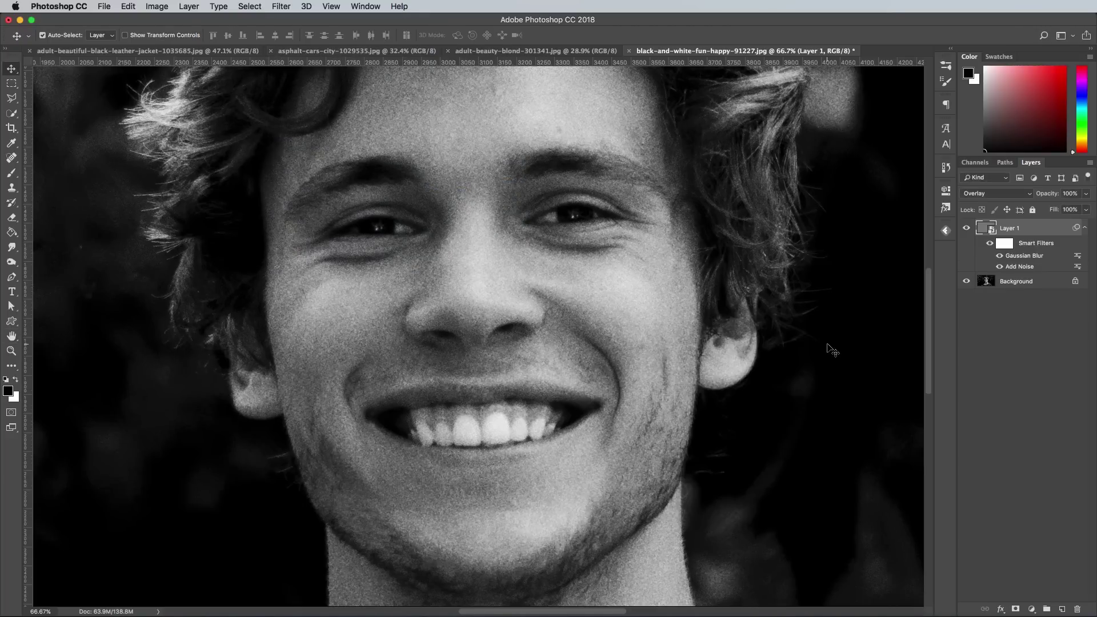
key(super+minus)
key(super+minus)
key(super+minus)
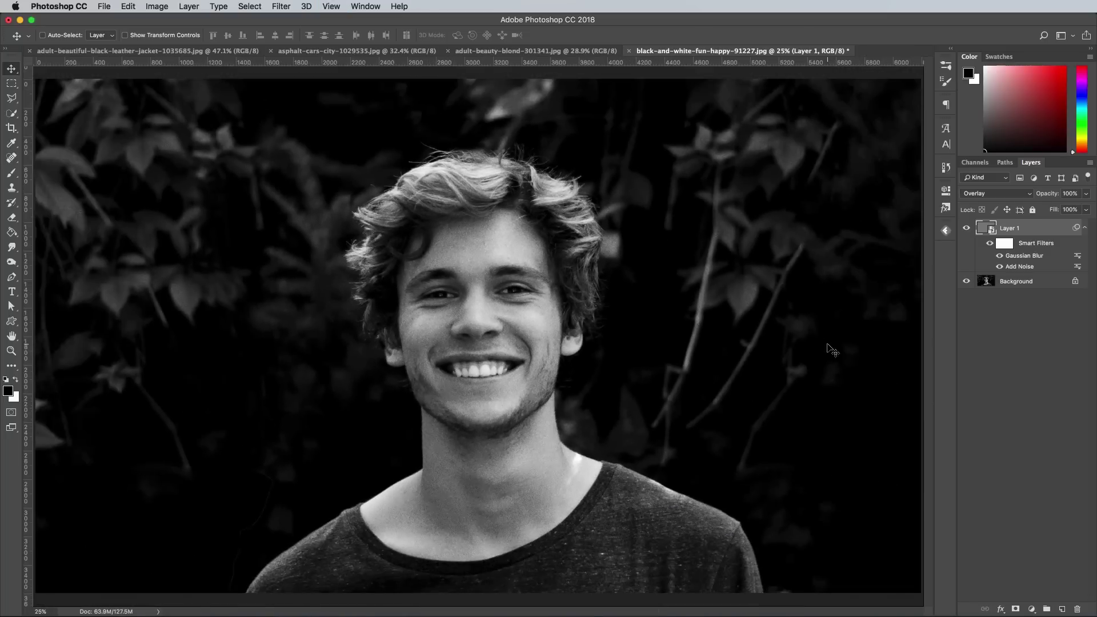
Lower the Add Noise smart filter amount to 20%.
double_click(1021, 267)
text(20)
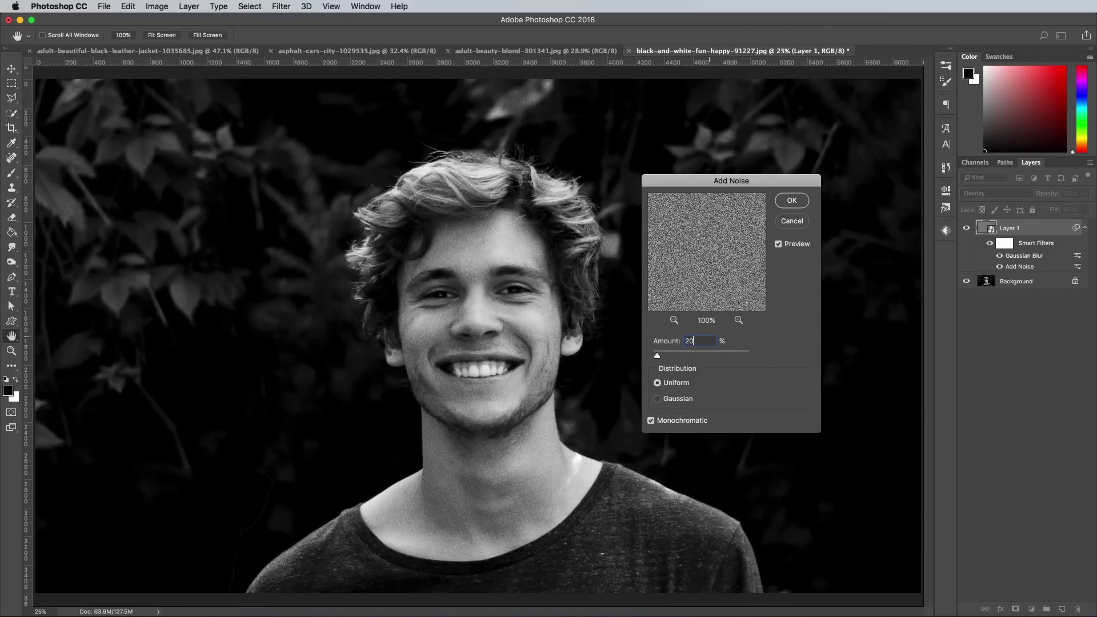
key(super+plus)
key(super+plus)
key(super+plus)
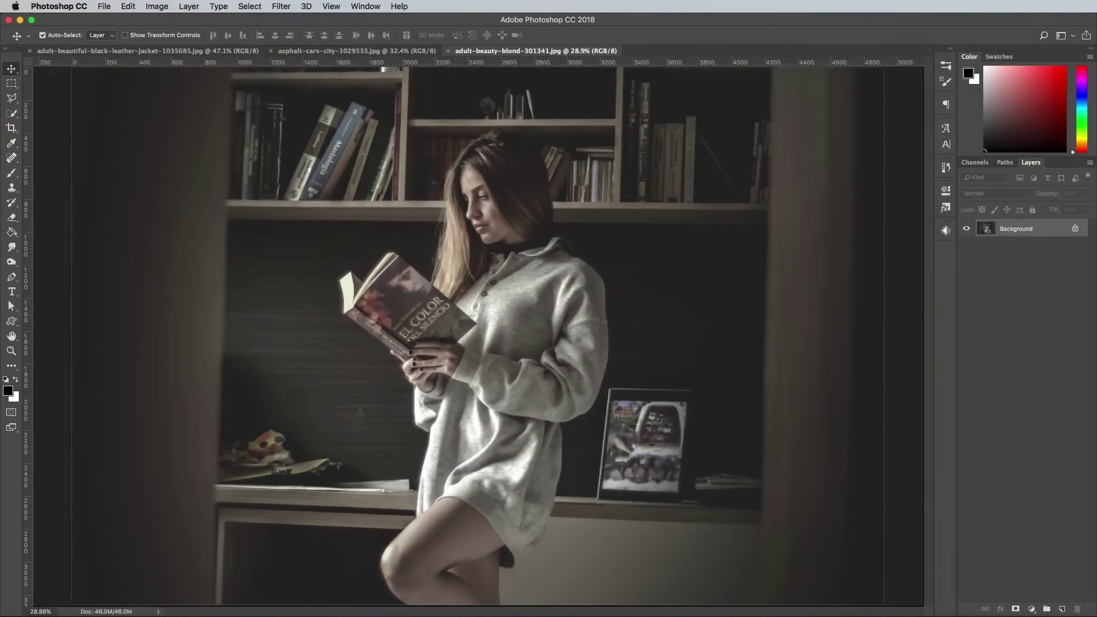
Convert the reading-woman Background to a Smart Object and apply Filter Gallery Film Grain at intensity 0.
right_click(1050, 232)
click(1093, 303)
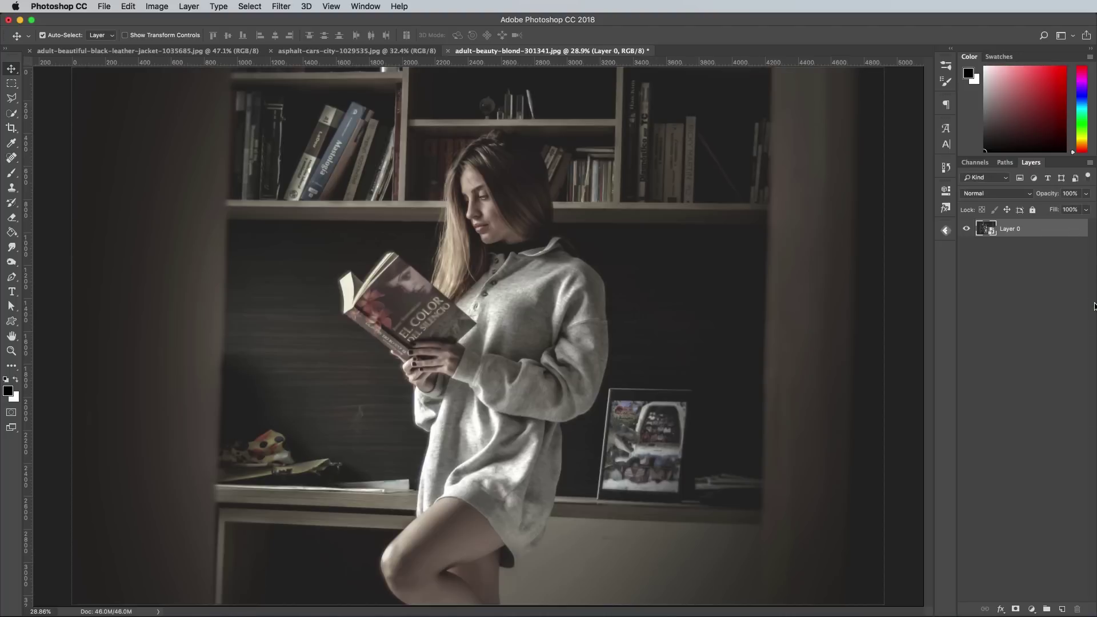
click(282, 6)
click(300, 48)
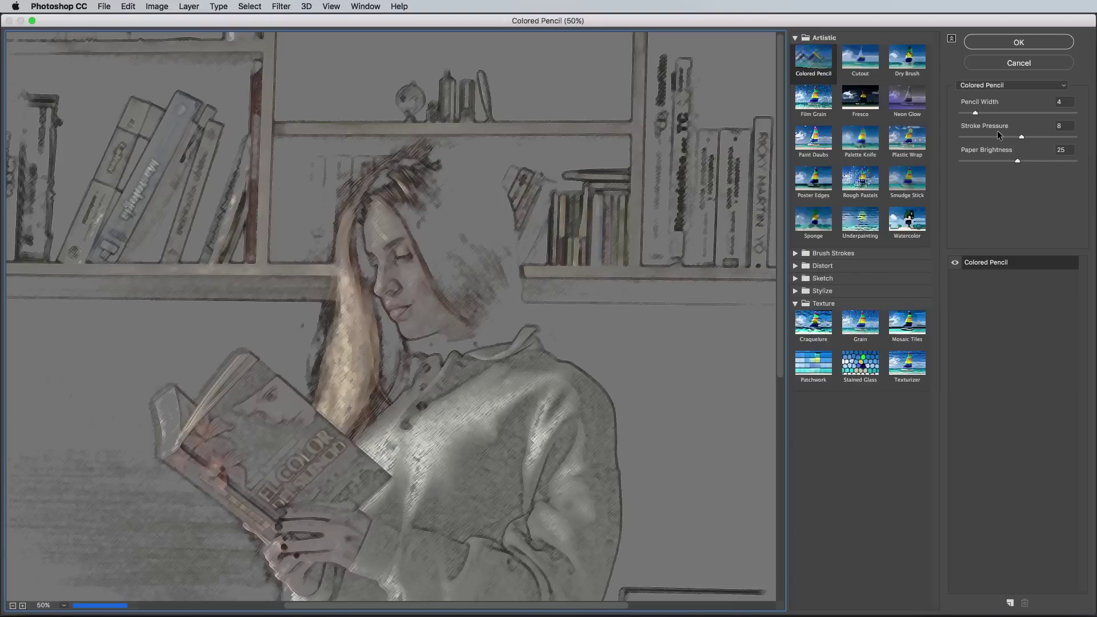
click(999, 86)
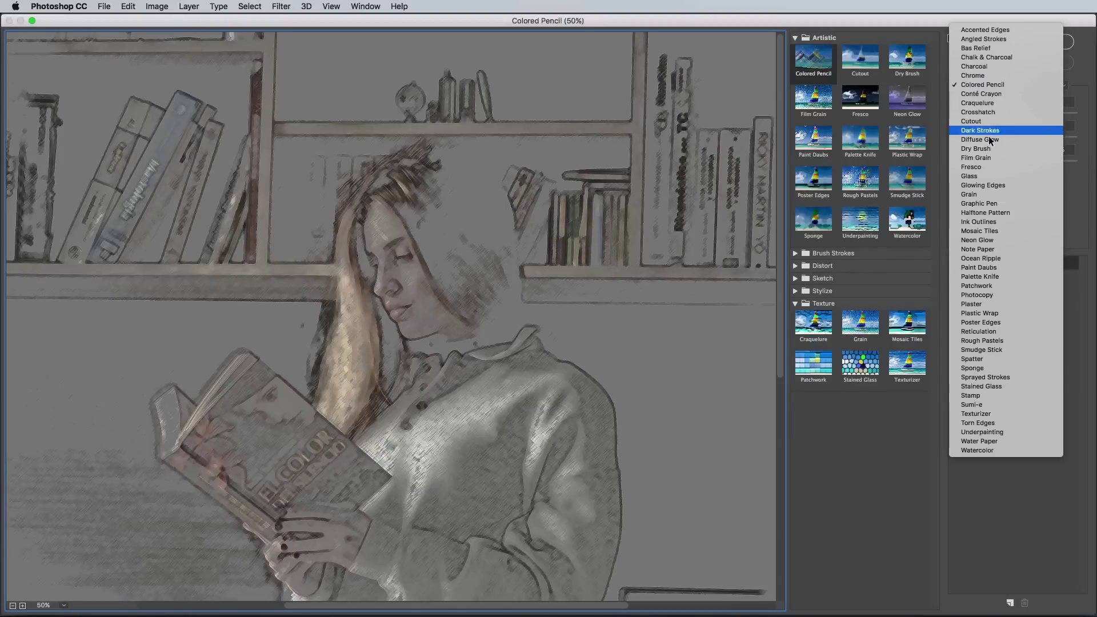
click(987, 158)
drag(986, 161, 961, 160)
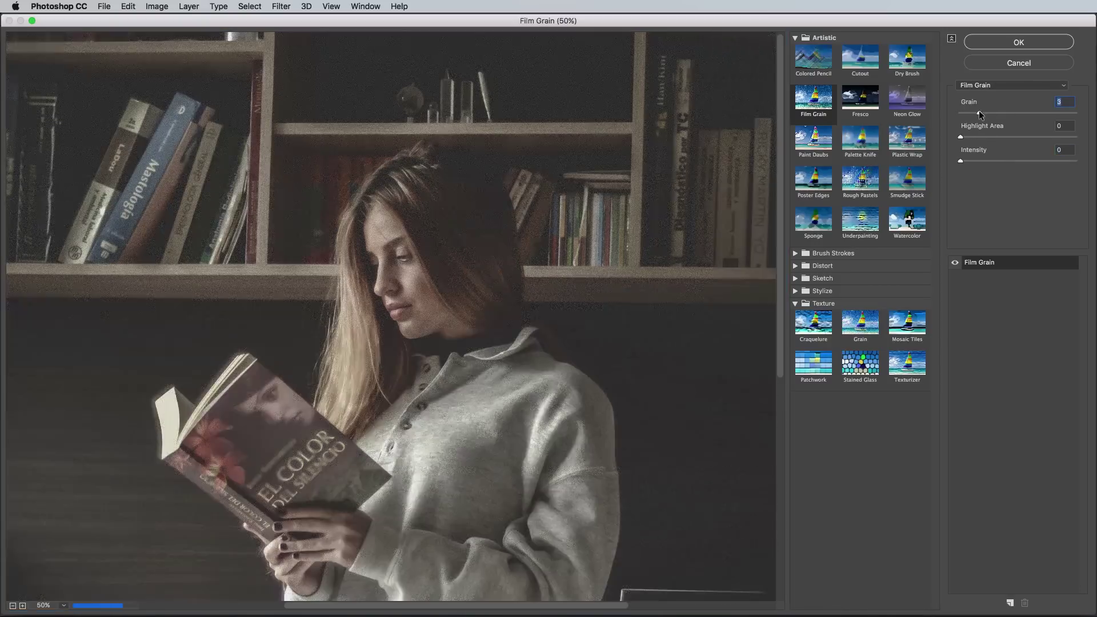
click(991, 43)
key(super+1)
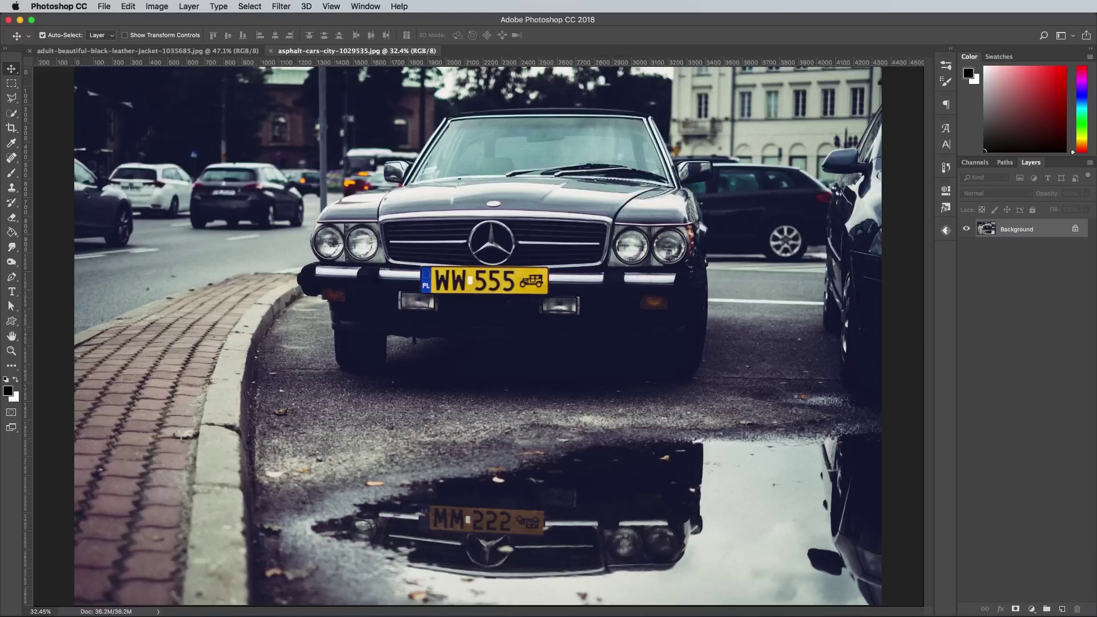
Convert the car photo's Background to a Smart Object and open the Camera Raw Filter.
right_click(1043, 235)
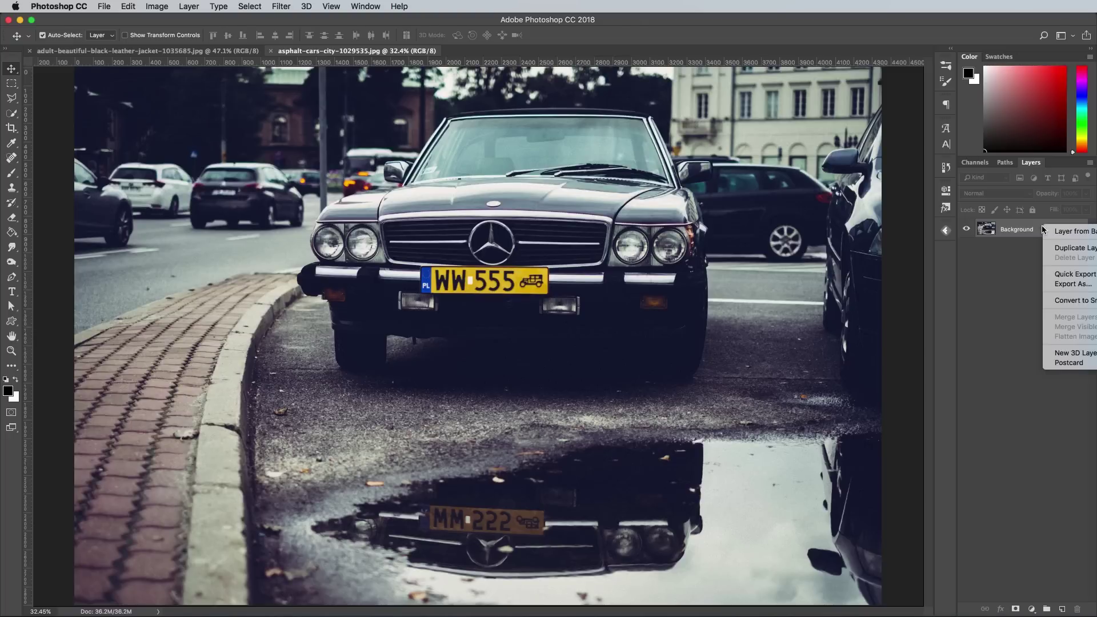
click(1086, 296)
click(283, 6)
click(315, 77)
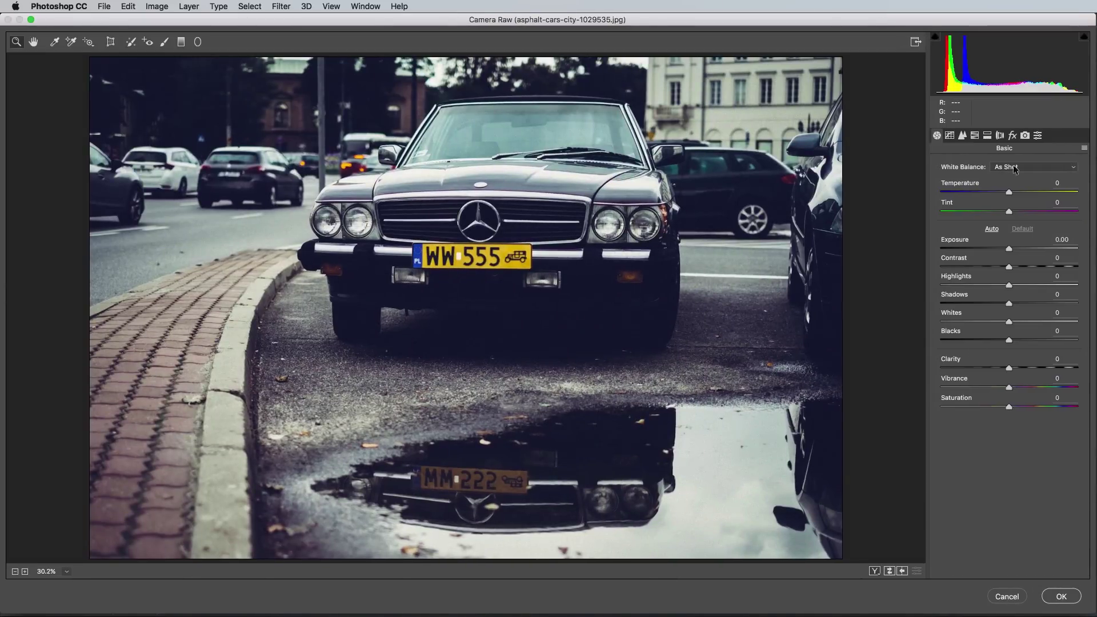
Set Camera Raw grain to Amount 90, Size 54, Roughness 22 and apply it.
click(1013, 136)
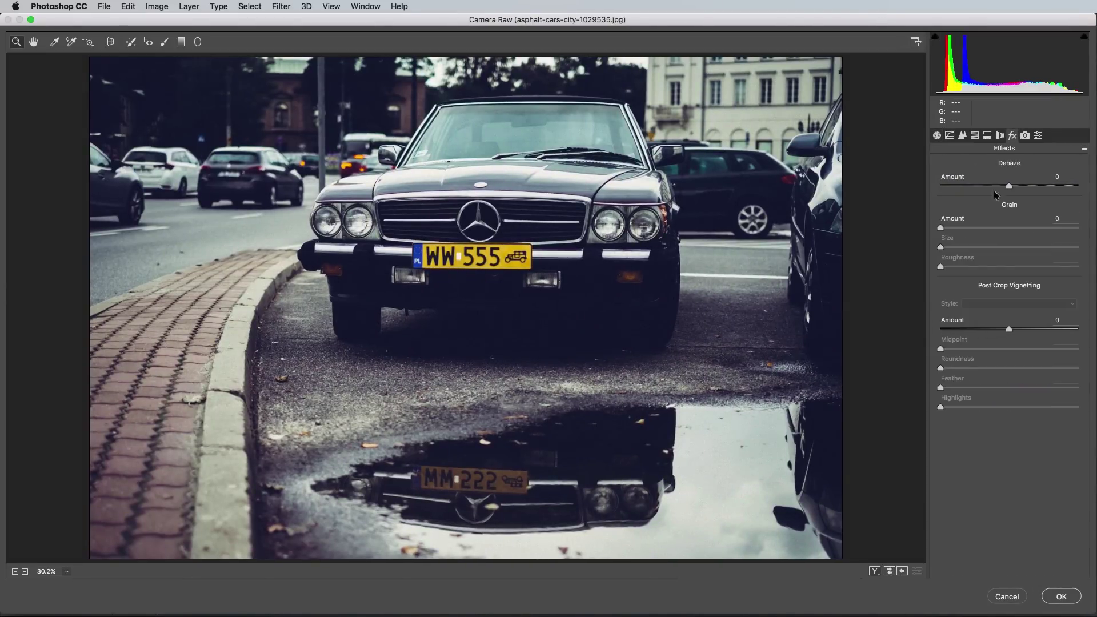
drag(952, 228, 1007, 228)
click(991, 247)
drag(1070, 228, 1044, 246)
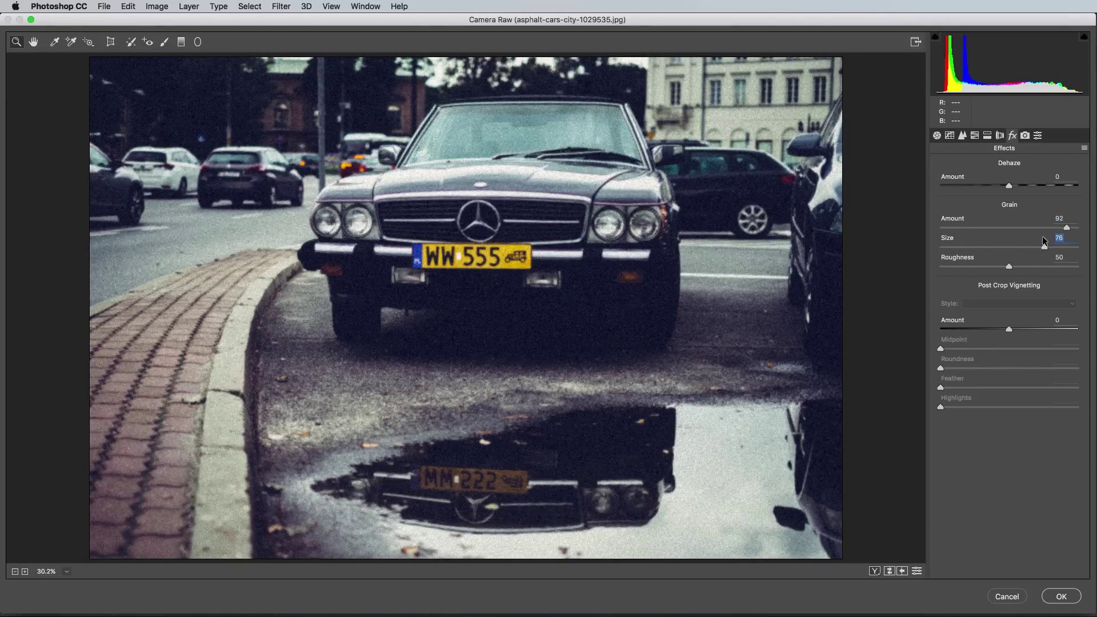
drag(969, 267, 981, 267)
drag(1065, 247, 1091, 228)
key(super+plus)
key(super+plus)
key(super+plus)
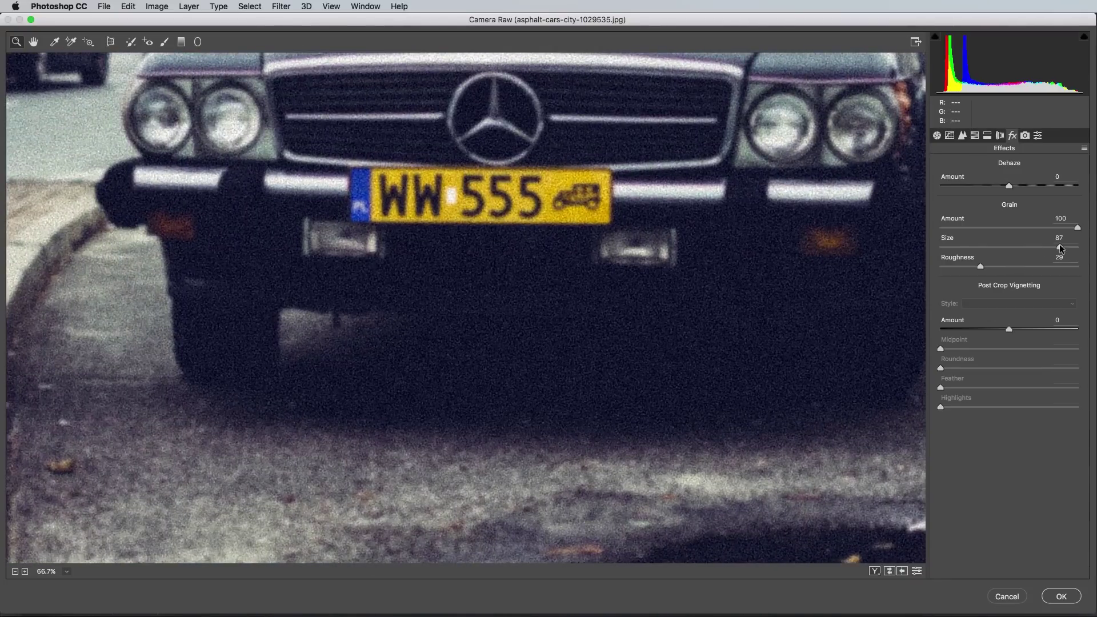
drag(1060, 247, 971, 267)
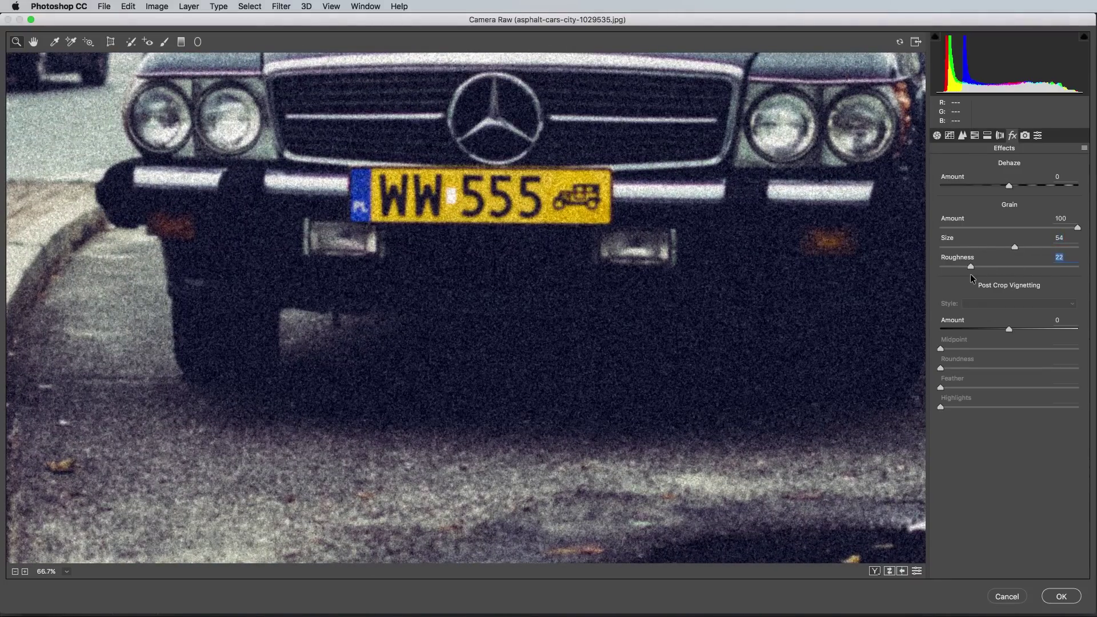
drag(1076, 229, 1064, 229)
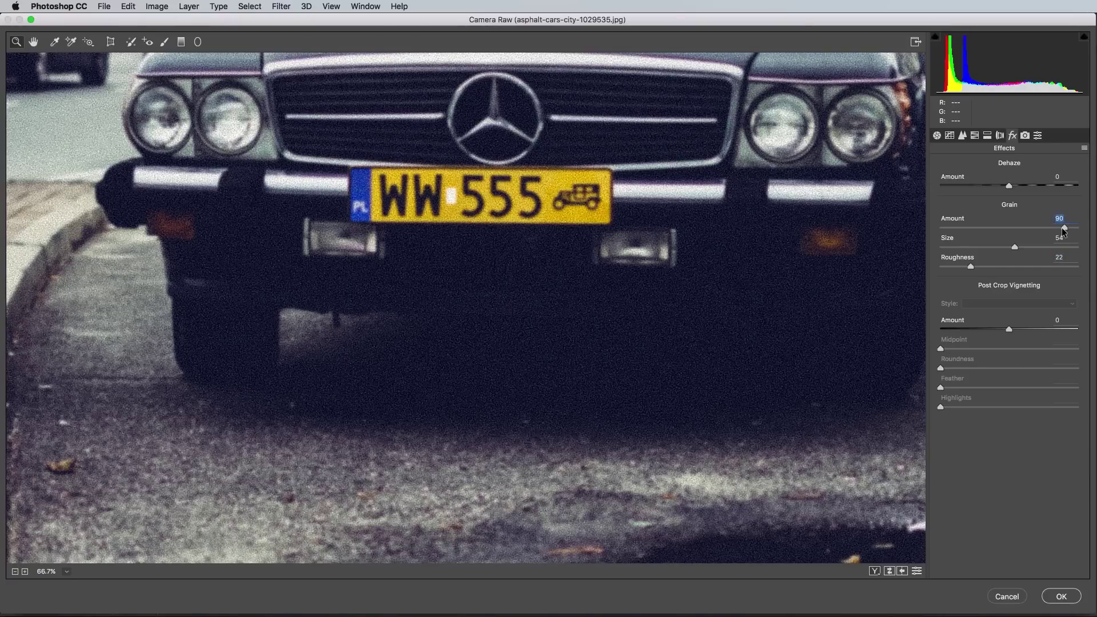
click(1069, 597)
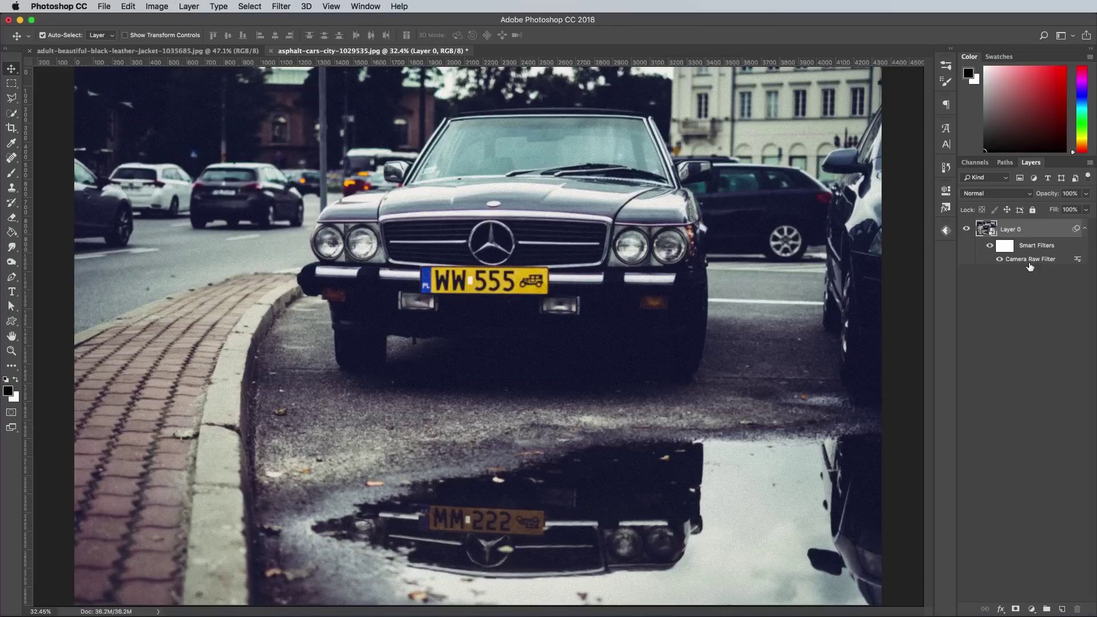
Reopen the Camera Raw Filter and raise the Grain Amount to 96.
double_click(1031, 260)
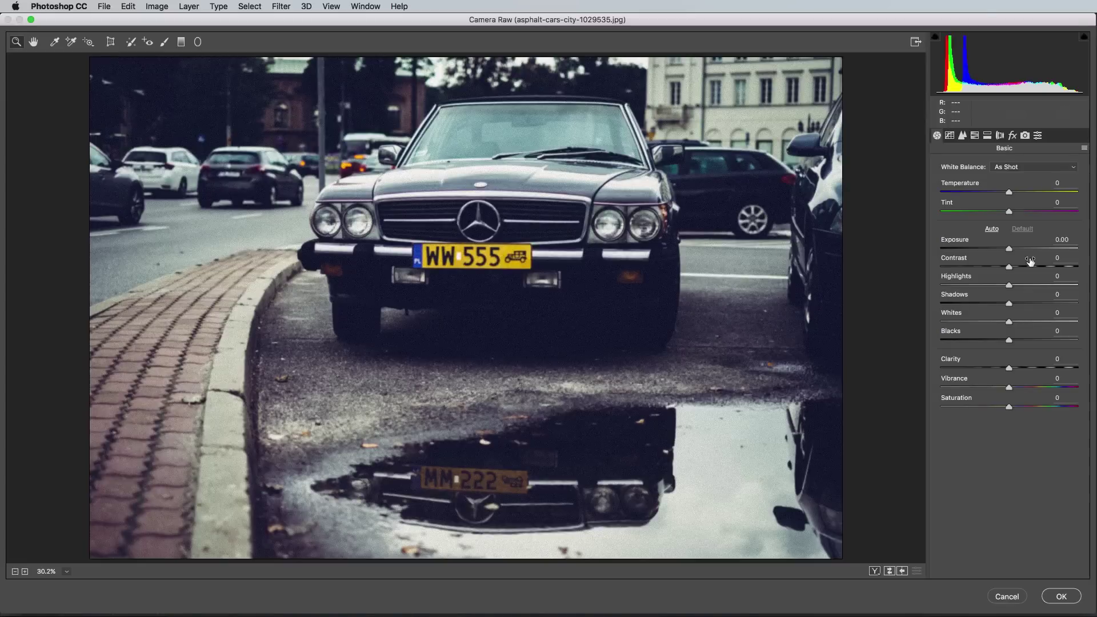
click(1013, 136)
drag(1070, 229, 1075, 229)
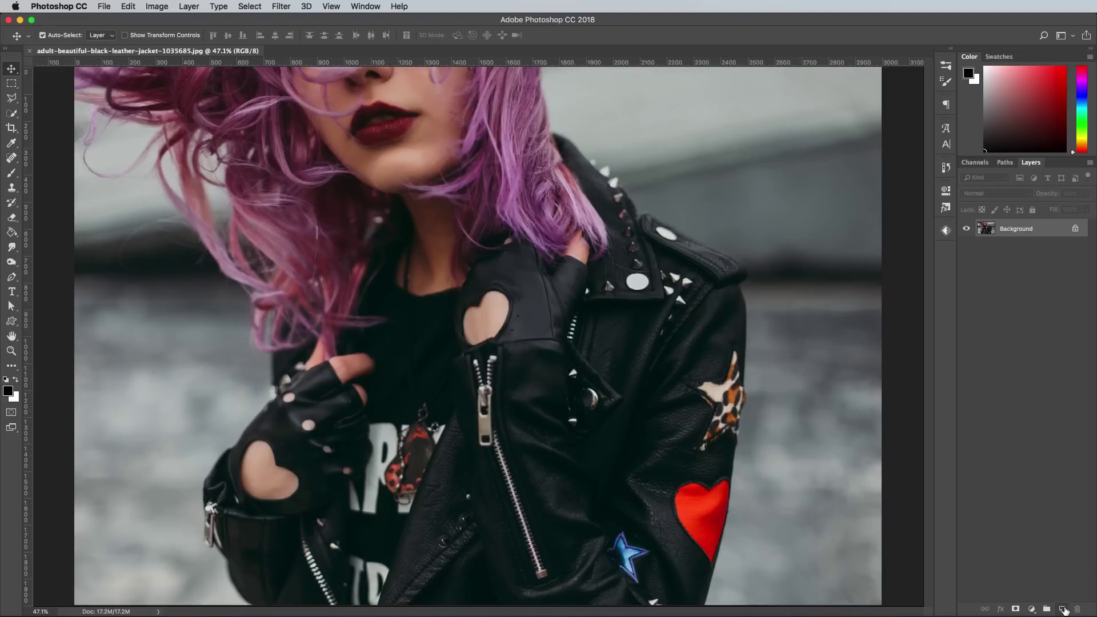
Add a new layer above the leather-jacket portrait filled with 50% Gray.
click(1064, 609)
click(128, 7)
click(143, 189)
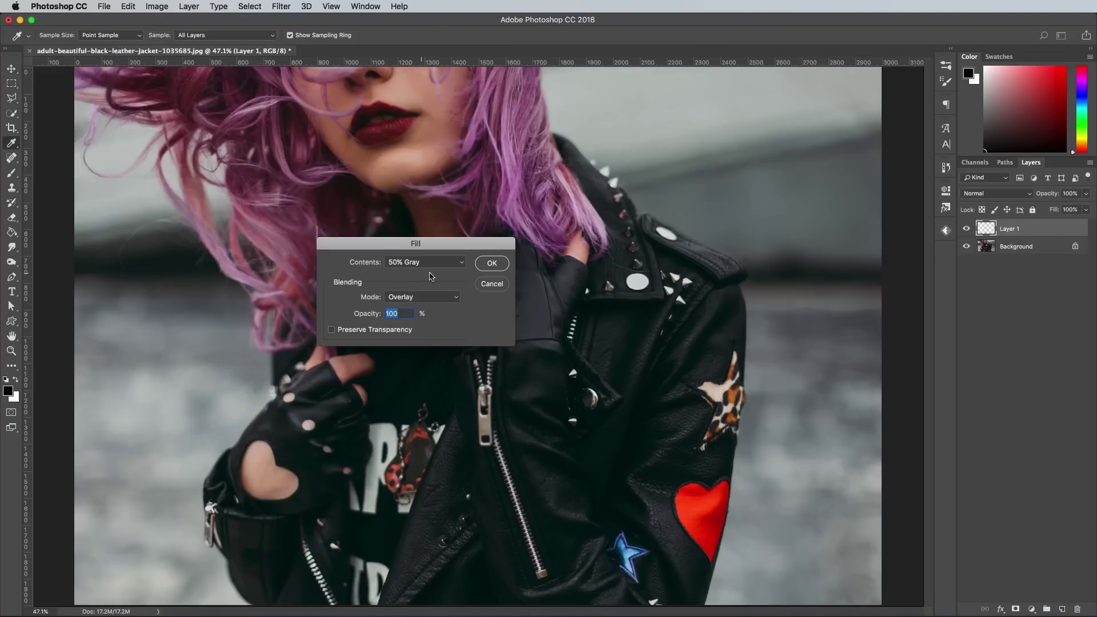
click(497, 263)
Set the gray layer to Overlay and convert it to a Smart Object.
click(986, 196)
click(992, 317)
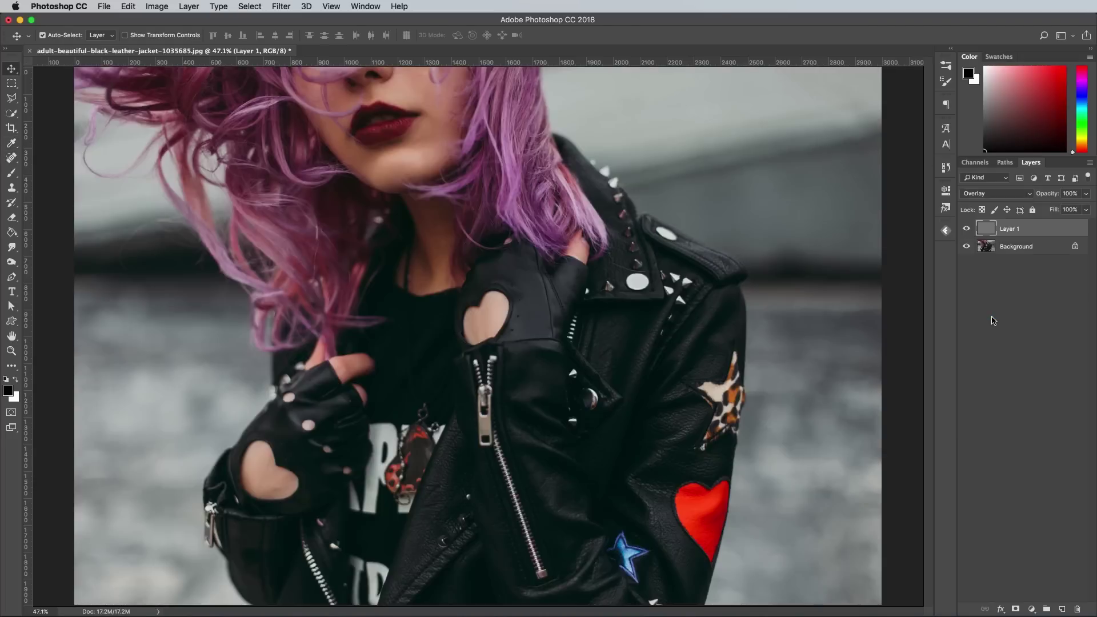
right_click(1051, 232)
click(1077, 356)
click(281, 6)
Apply a Field Blur with noise at about 90% amount, 30% size, 44% roughness.
click(448, 154)
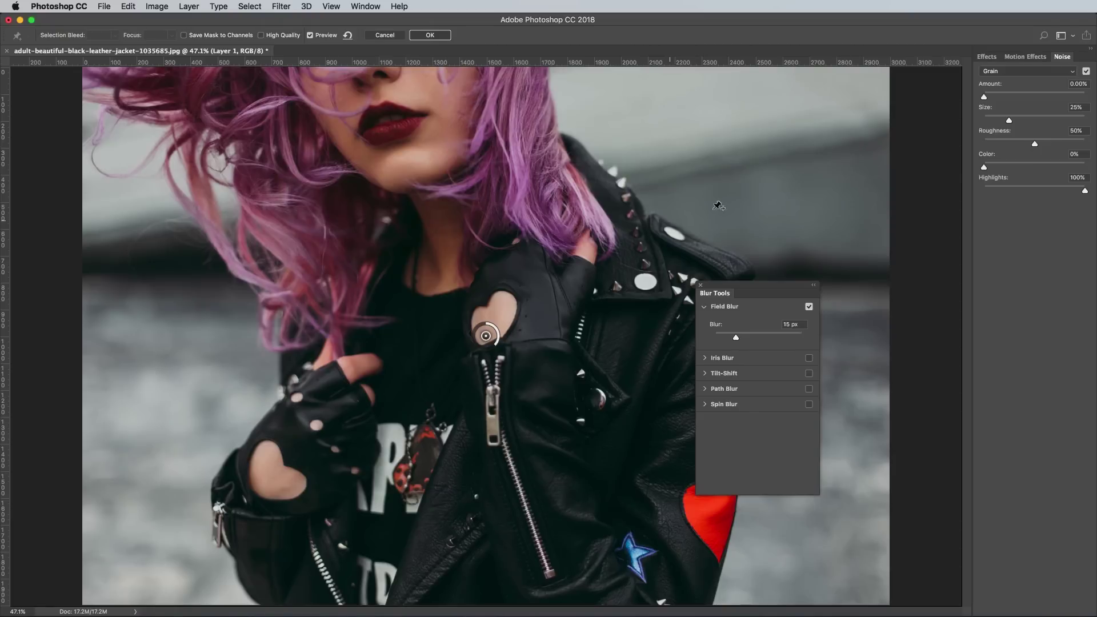
drag(984, 99, 1066, 100)
drag(1009, 120, 1029, 144)
drag(1066, 97, 1076, 99)
key(super+plus)
key(super+plus)
key(super+plus)
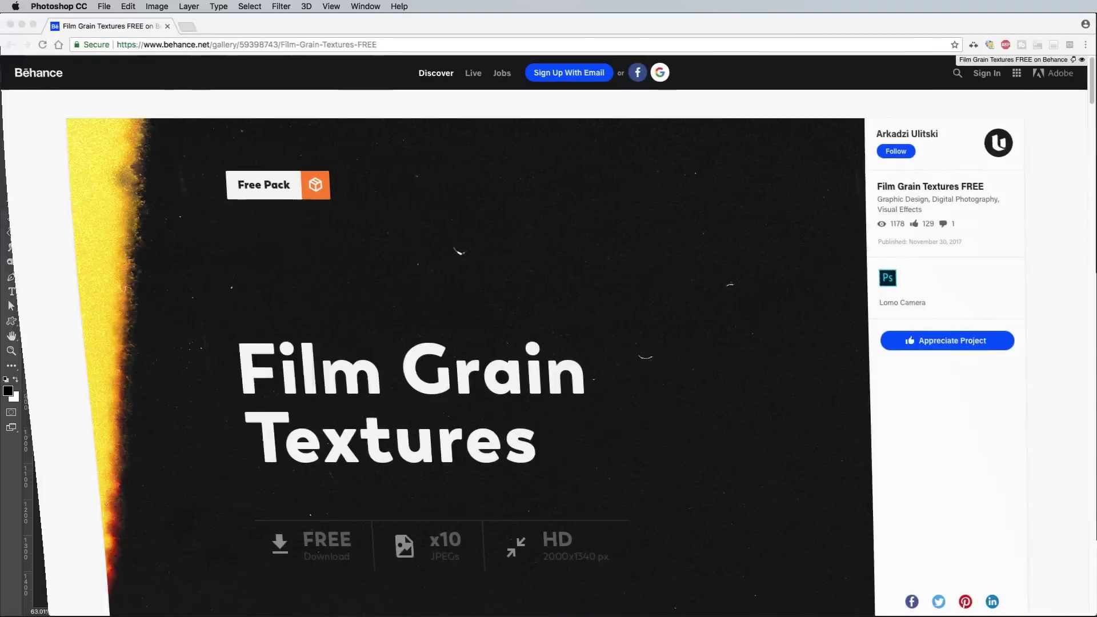
Scroll through the ten textures of the Behance Film Grain pack, then minimize Chrome.
scroll(637, 342, down, 1)
scroll(636, 342, down, 10)
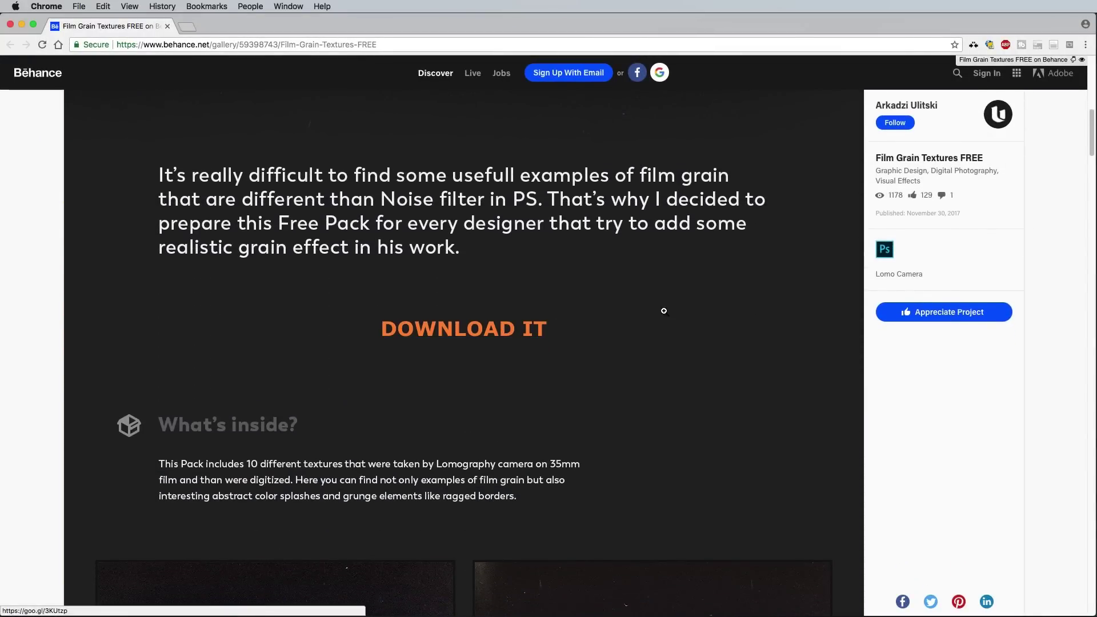
scroll(664, 311, down, 15)
scroll(663, 311, down, 10)
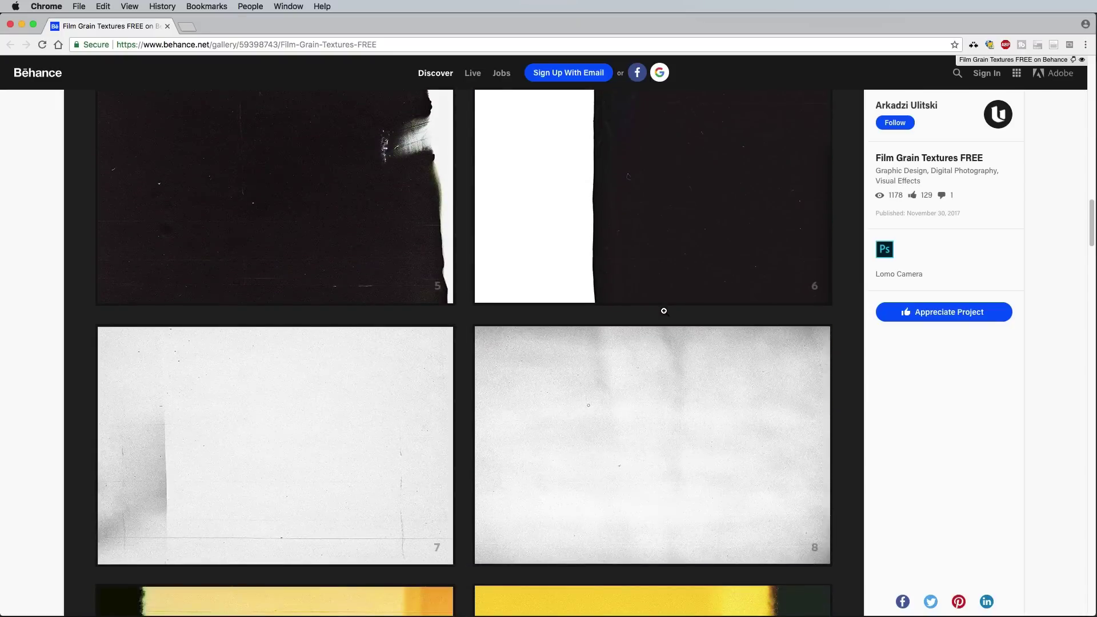
click(20, 27)
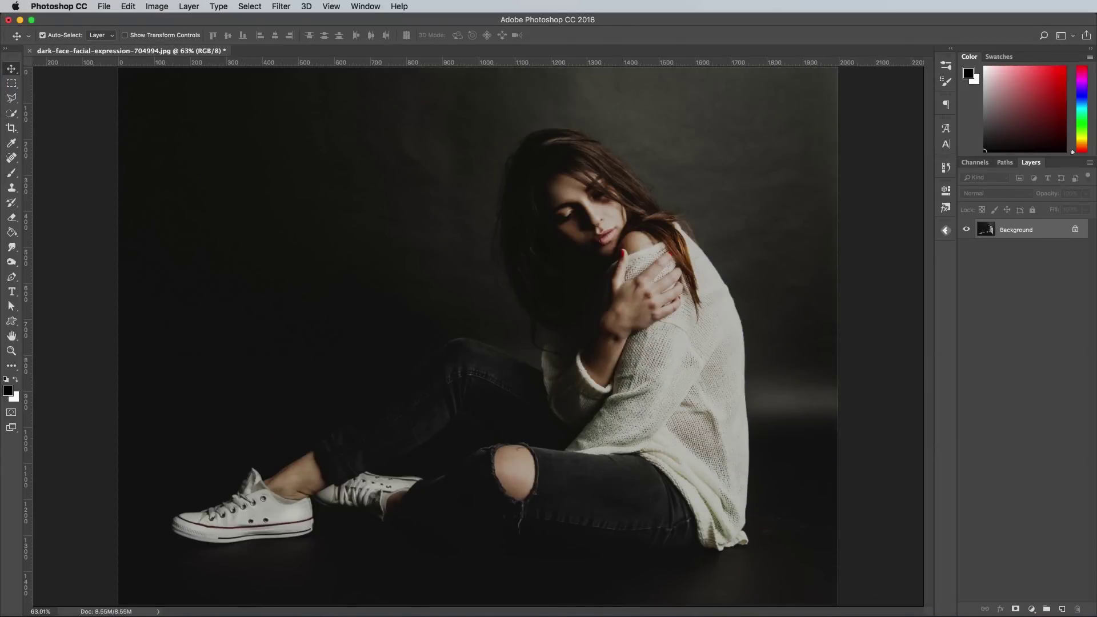
Open AU_FG_Texture-1.jpg from the Film-Grain-Textures folder in Finder.
key(super+m)
double_click(53, 50)
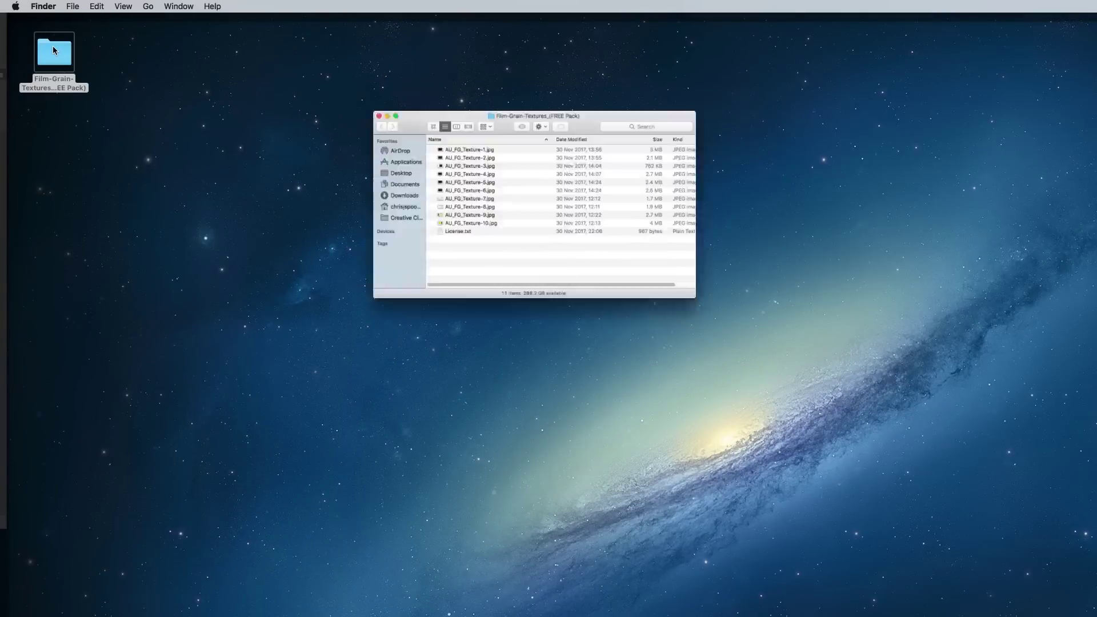
double_click(649, 196)
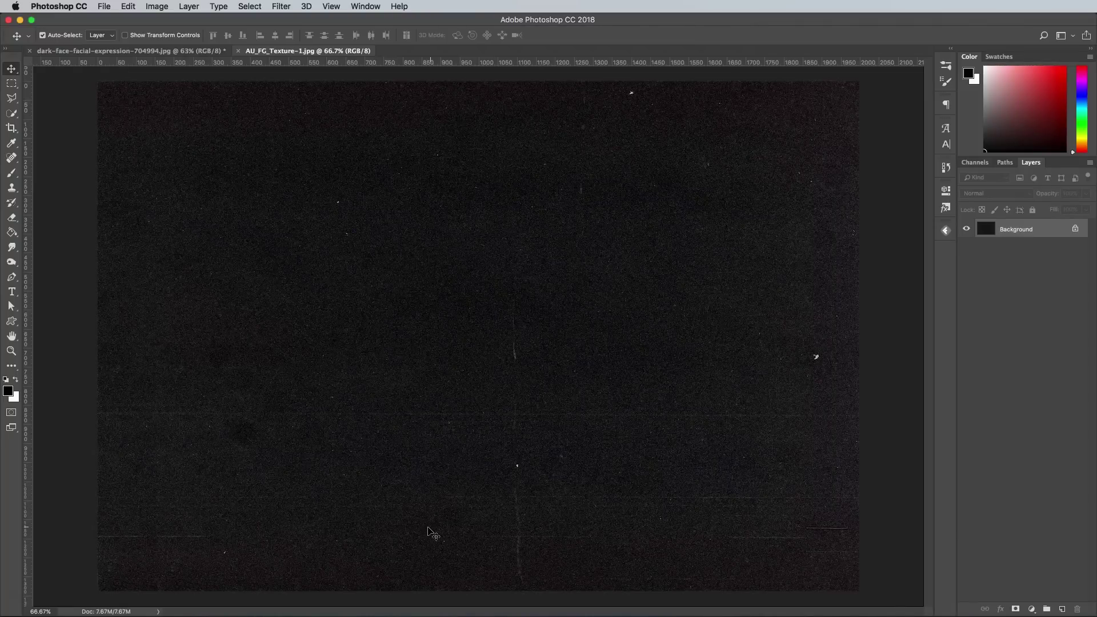
Copy the film-grain texture into the portrait as Layer 1, close its document, and enlarge it to cover the canvas.
key(super+a)
key(super+w)
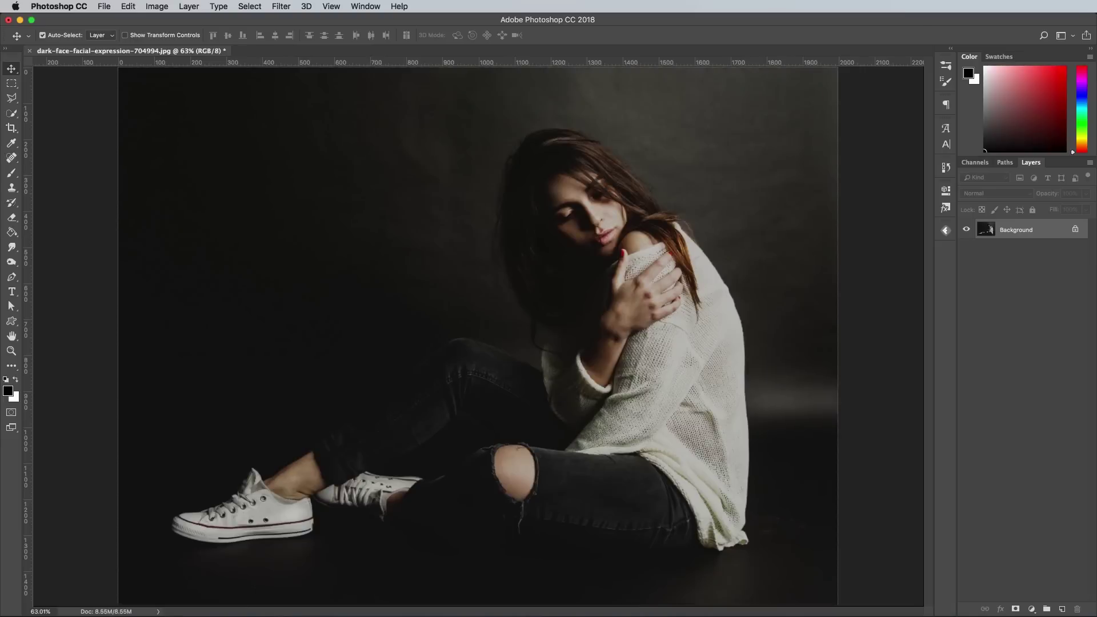
key(super+v)
key(super+minus)
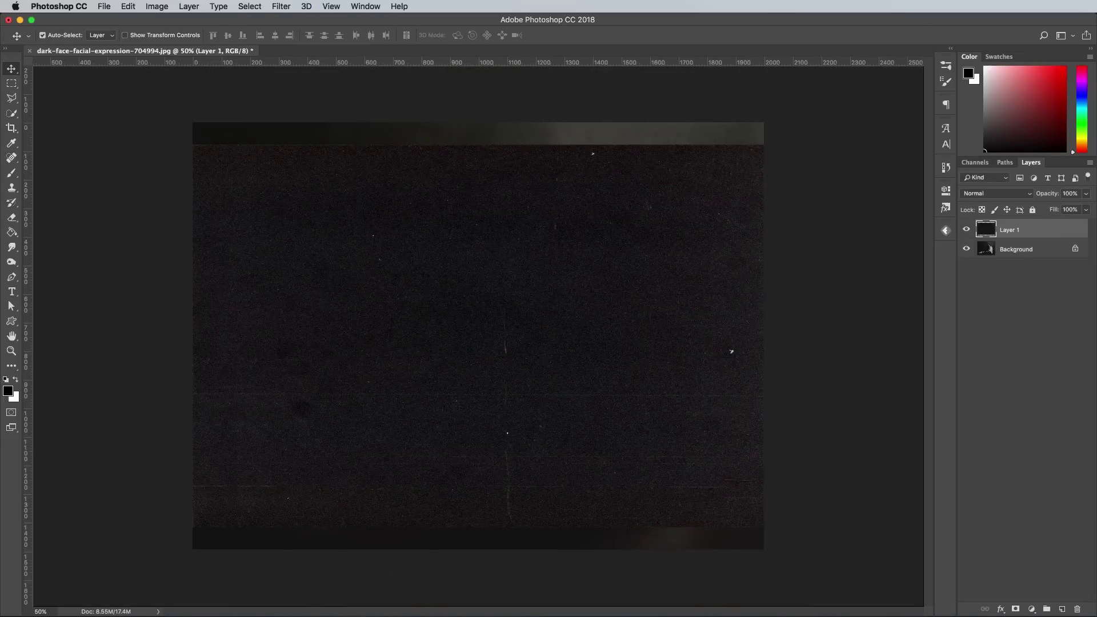
key(super+t)
drag(195, 147, 152, 115)
key(Return)
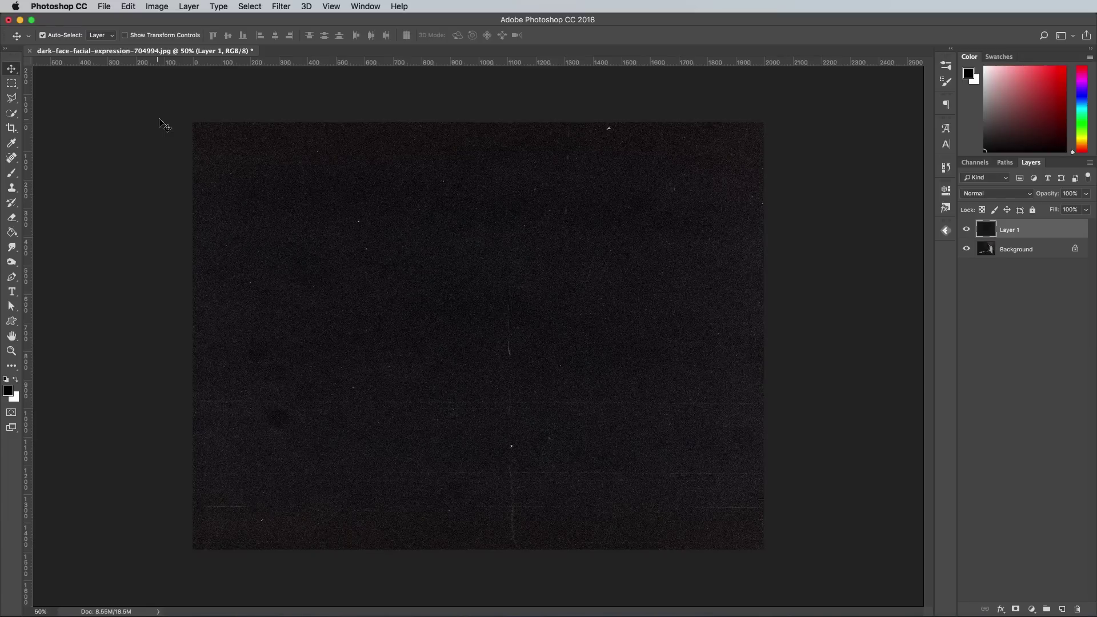
Switch the texture layer's blend mode to Screen and view it at 100%.
click(983, 194)
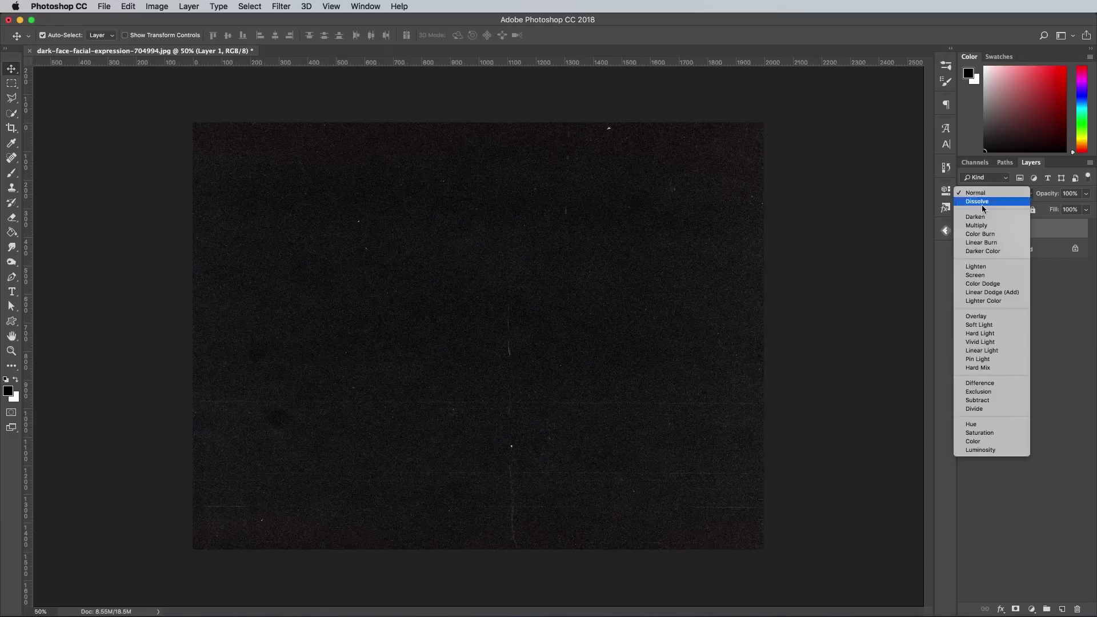
click(978, 275)
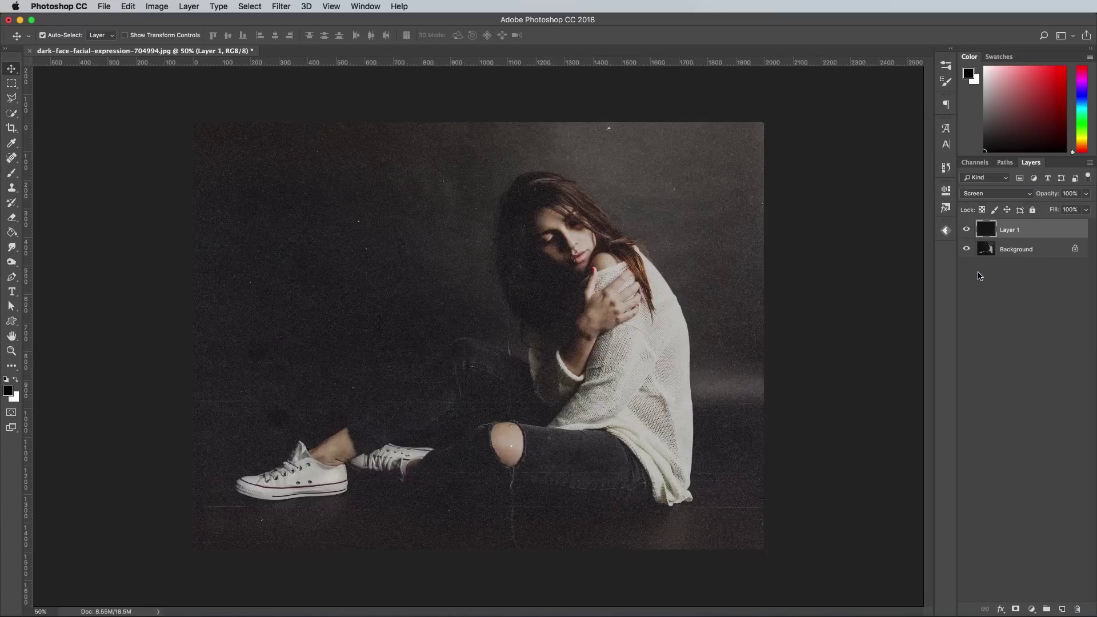
key(super+1)
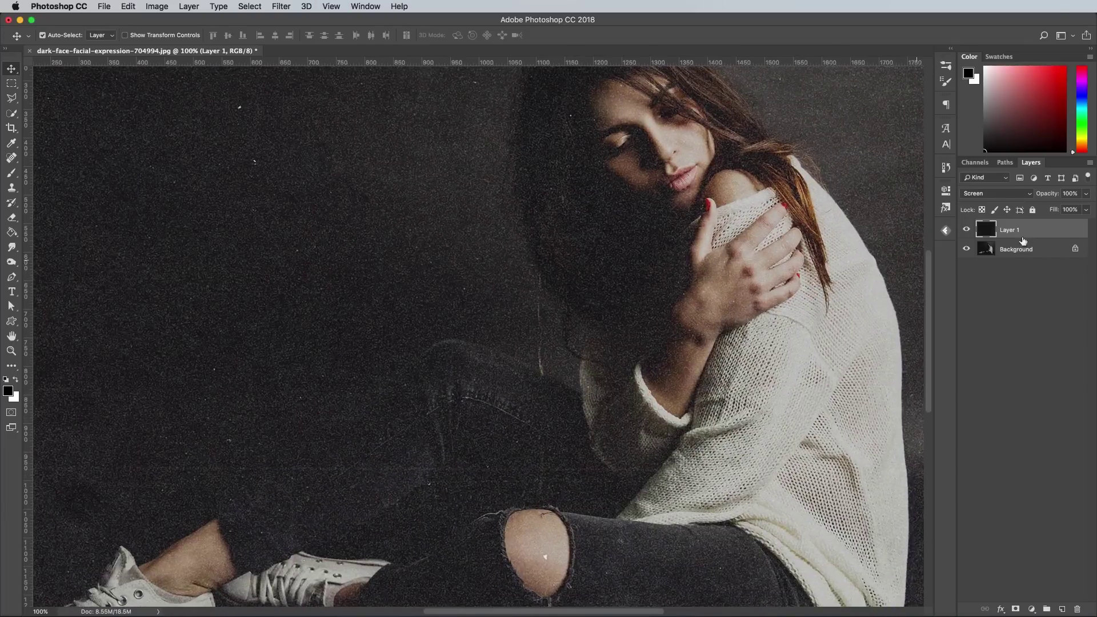
Lower the texture layer's opacity to 38% and check the grain up close and zoomed out.
click(1087, 197)
drag(1084, 206, 1055, 210)
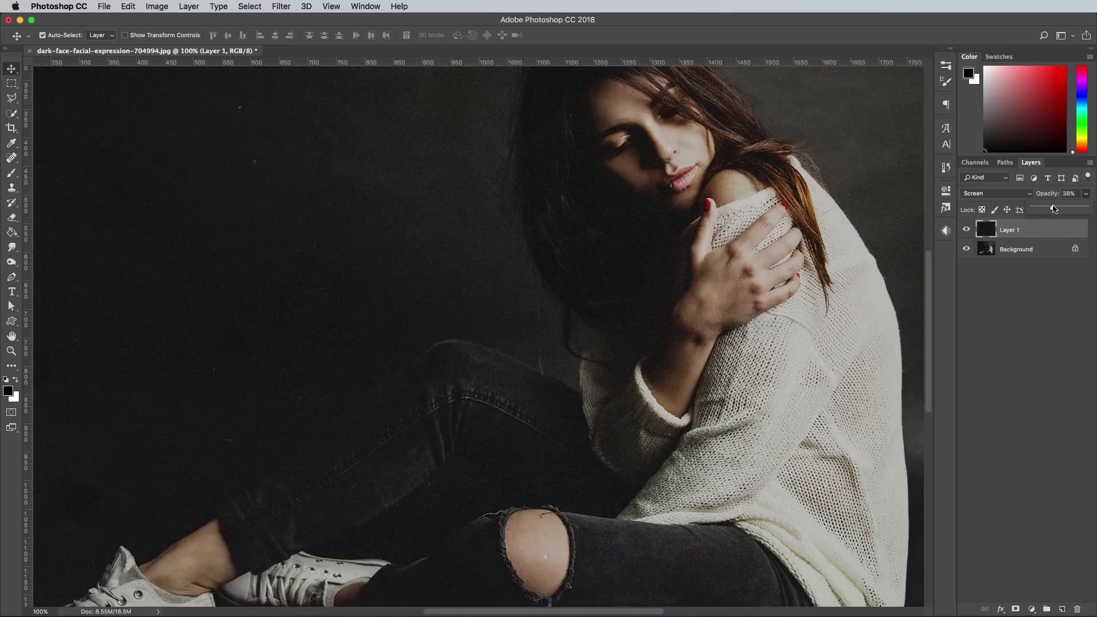
key(super+minus)
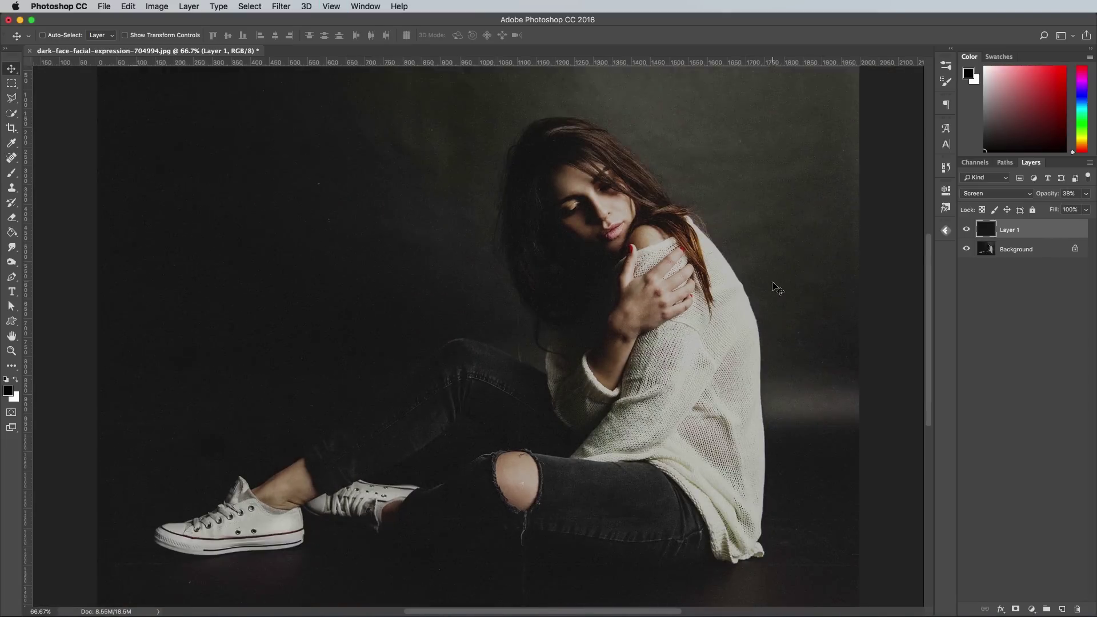
key(super+plus)
key(super+plus)
key(super+plus)
key(super+minus)
key(super+minus)
key(super+minus)
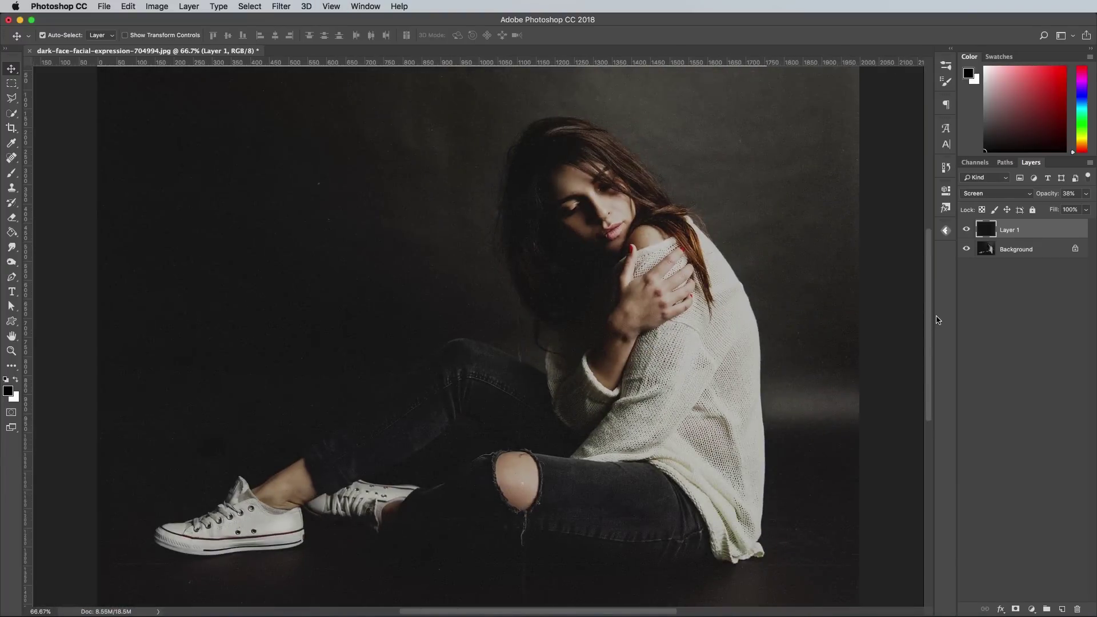